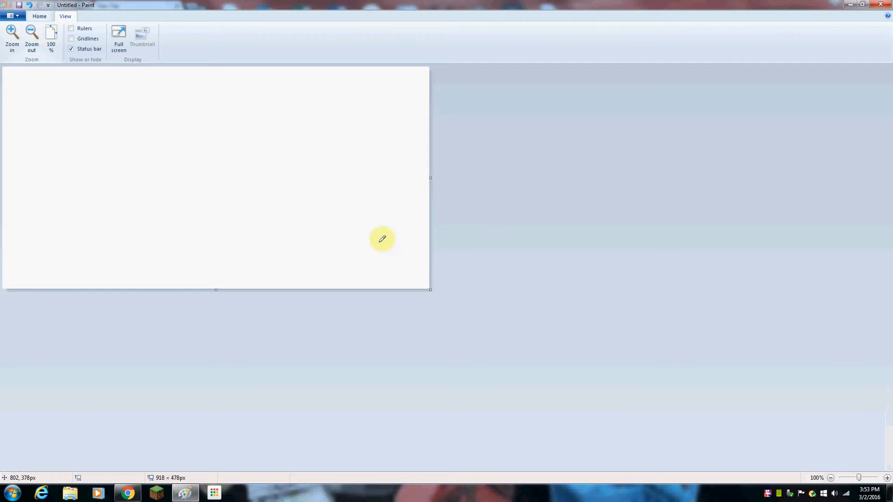
Step: Shrink the canvas to about 217 × 150 px and zoom in to 300%
{"action": "left_click_drag", "start_coordinate": [357, 254], "coordinate": [103, 135]}
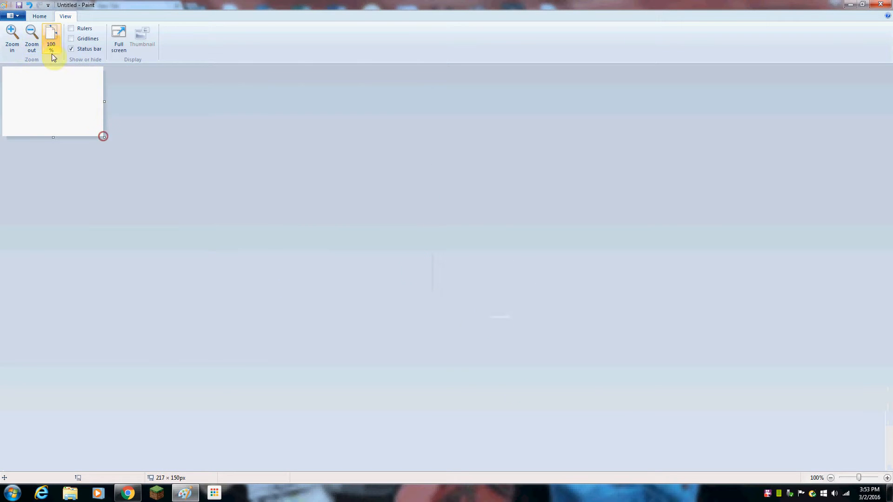
{"action": "left_click", "coordinate": [13, 42]}
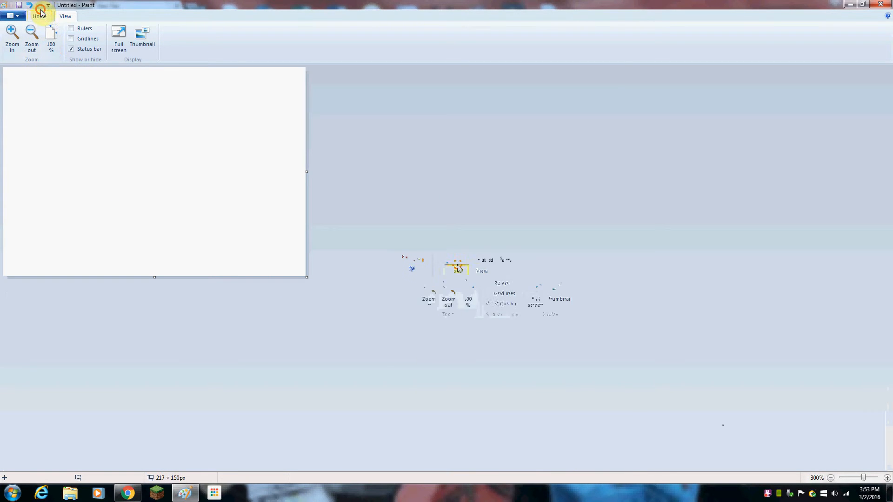
Step: Draw a black diagonal line about 49 × 50 px with the Line shape and delete it
{"action": "left_click", "coordinate": [37, 16]}
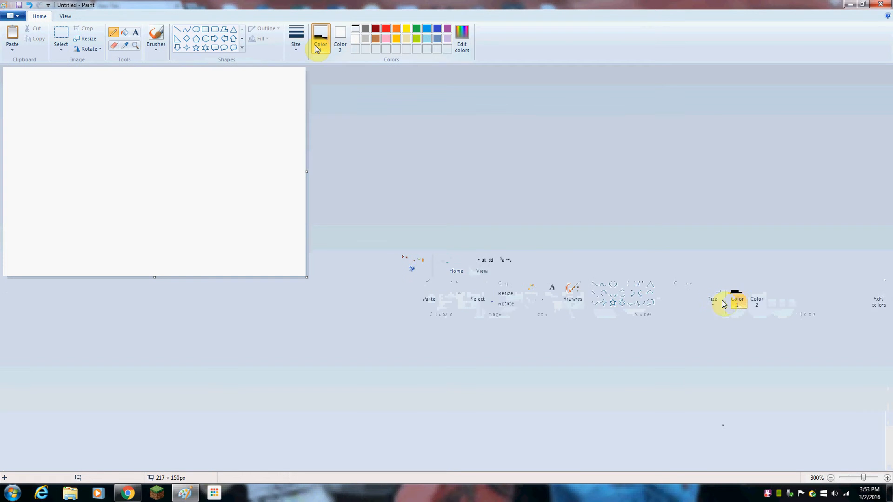
{"action": "left_click", "coordinate": [296, 46]}
{"action": "left_click", "coordinate": [296, 45]}
{"action": "left_click", "coordinate": [177, 29]}
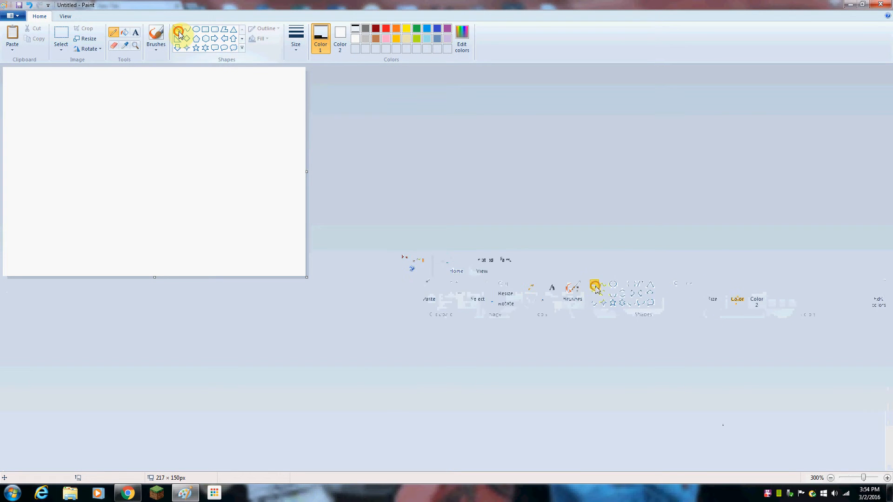
{"action": "left_click_drag", "start_coordinate": [55, 128], "coordinate": [122, 198]}
{"action": "right_click", "coordinate": [122, 197]}
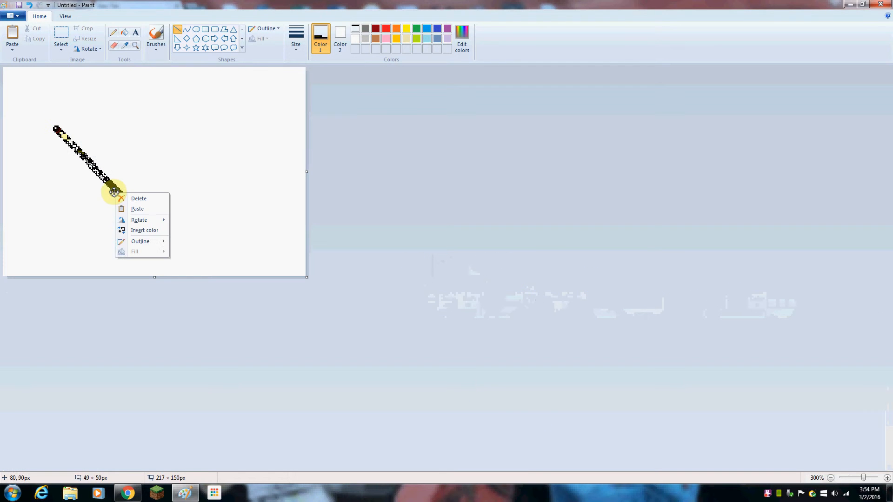
{"action": "left_click", "coordinate": [123, 207]}
Step: Enlarge the canvas to about 861 × 580 px and set the zoom back to 100%
{"action": "left_click_drag", "start_coordinate": [307, 277], "coordinate": [568, 424]}
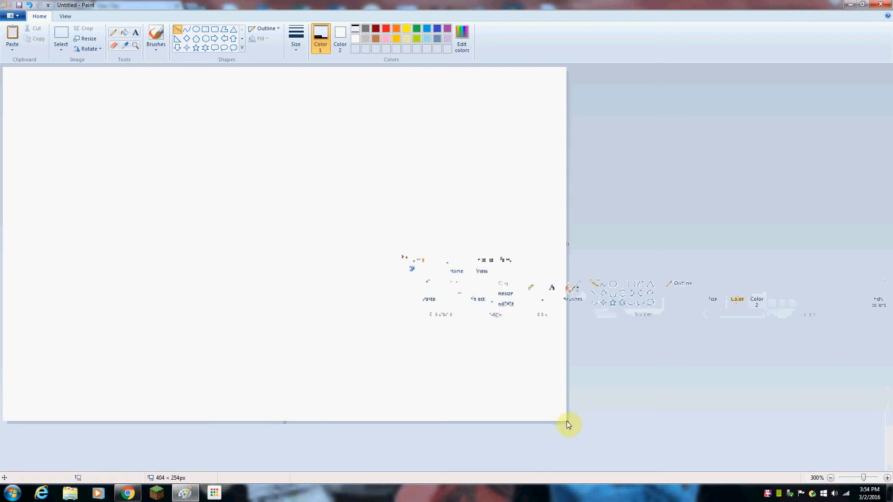
{"action": "left_click", "coordinate": [65, 16]}
{"action": "left_click", "coordinate": [31, 35]}
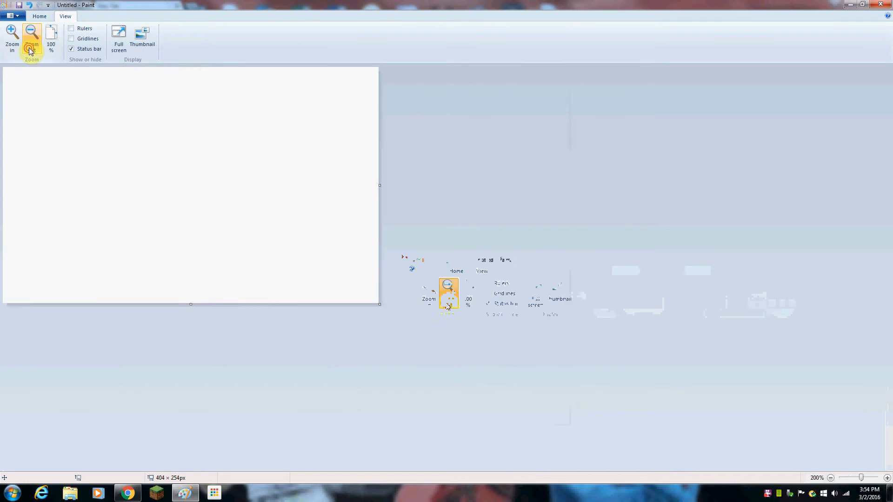
{"action": "left_click", "coordinate": [32, 35]}
{"action": "left_click_drag", "start_coordinate": [193, 186], "coordinate": [403, 337]}
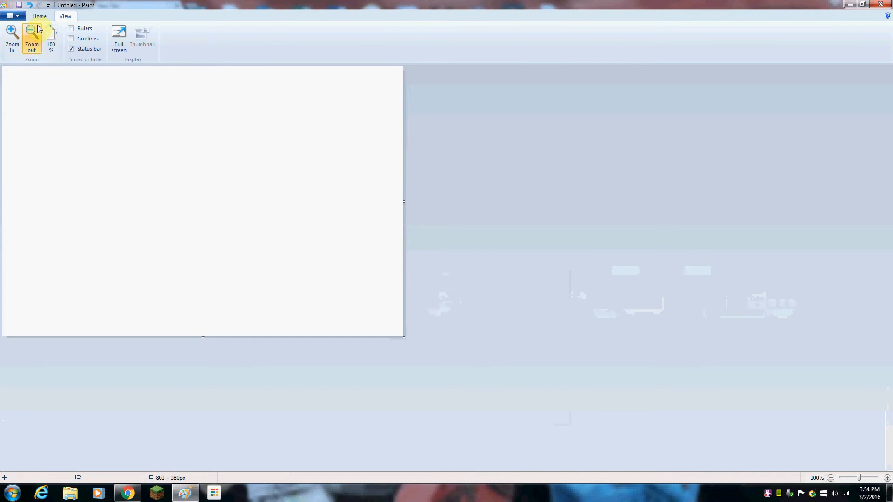
Step: Try out reshaping a drawn line of about 100 × 194 px down to about 14 × 58 px, and delete it
{"action": "left_click", "coordinate": [40, 16]}
{"action": "left_click_drag", "start_coordinate": [52, 91], "coordinate": [97, 181]}
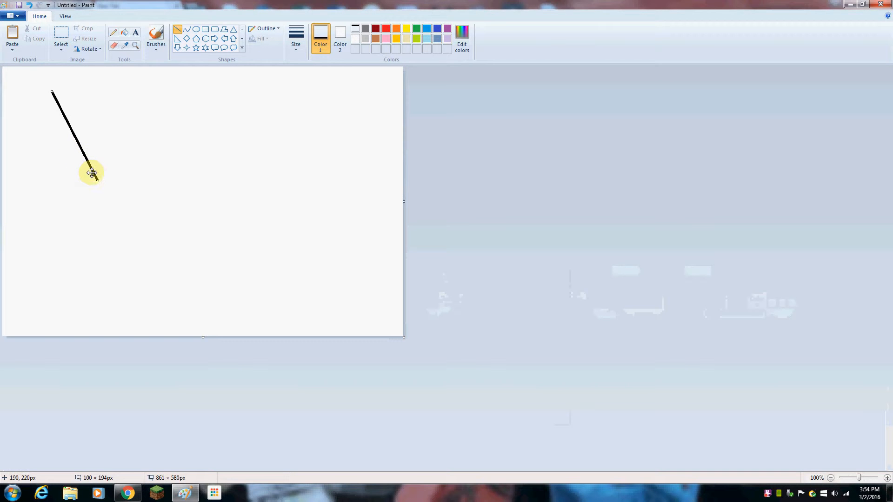
{"action": "left_click_drag", "start_coordinate": [84, 154], "coordinate": [65, 142]}
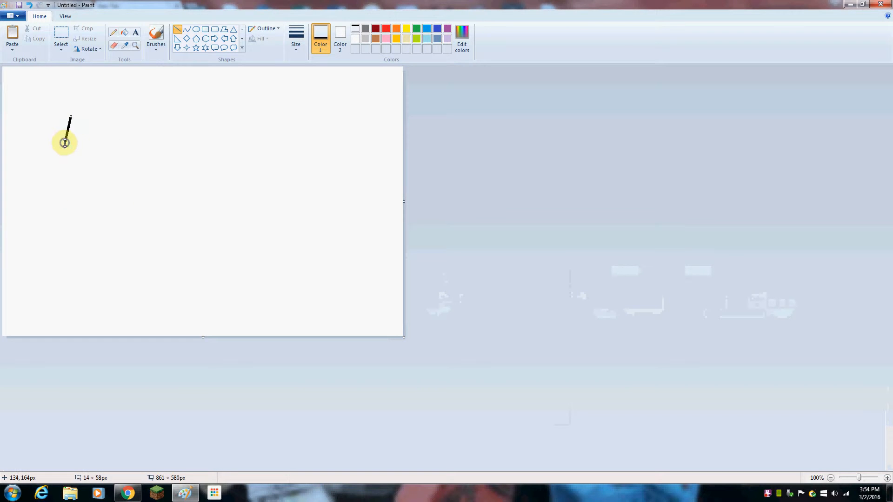
{"action": "right_click", "coordinate": [64, 143]}
{"action": "left_click", "coordinate": [80, 147]}
Step: Draw a long diagonal line about 259 × 401 px, try shifting its upper endpoint sideways, and delete it
{"action": "mouse_move", "coordinate": [107, 122]}
{"action": "left_mouse_down"}
{"action": "mouse_move", "coordinate": [253, 295]}
{"action": "mouse_move", "coordinate": [226, 306]}
{"action": "left_mouse_up"}
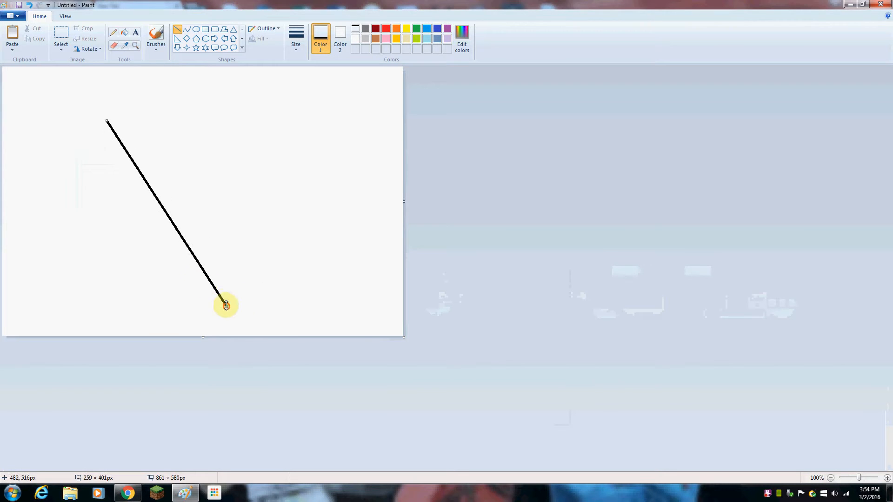
{"action": "left_click_drag", "start_coordinate": [106, 122], "coordinate": [146, 118]}
{"action": "right_click", "coordinate": [150, 140]}
{"action": "left_click", "coordinate": [172, 146]}
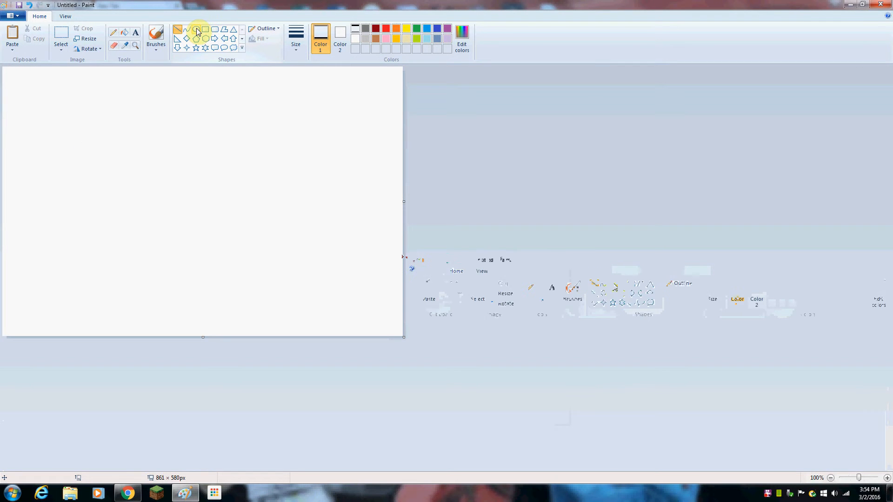
Step: Draw a wide ellipse about 295 × 178 px on the canvas and delete it
{"action": "left_click", "coordinate": [180, 32]}
{"action": "left_click", "coordinate": [199, 33]}
{"action": "left_click_drag", "start_coordinate": [73, 161], "coordinate": [211, 244]}
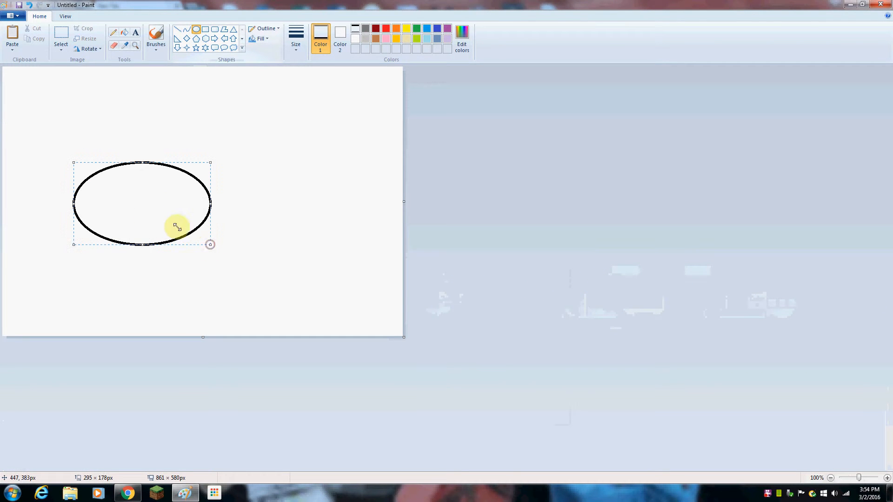
{"action": "right_click", "coordinate": [146, 213]}
{"action": "mouse_move", "coordinate": [188, 243]}
{"action": "right_click", "coordinate": [104, 189]}
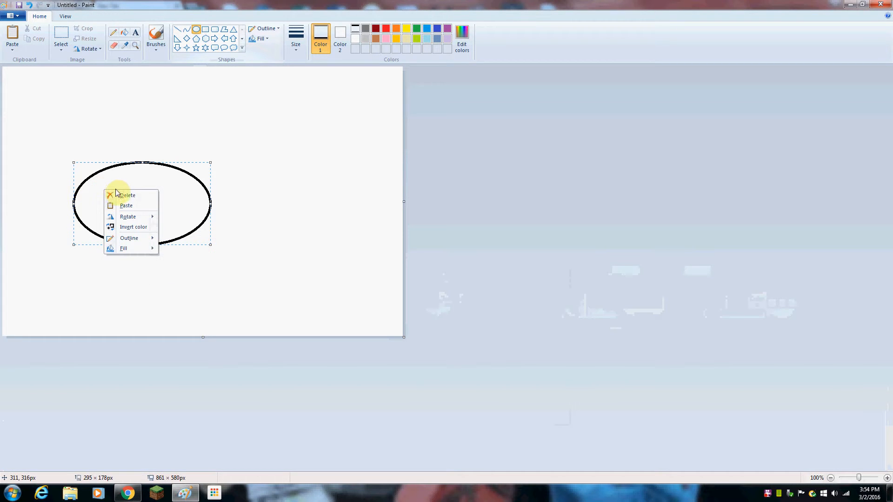
{"action": "left_click", "coordinate": [117, 196]}
Step: Draw a closed four-sided polygon about 64 × 172 px and delete it
{"action": "left_click", "coordinate": [224, 31]}
{"action": "left_click_drag", "start_coordinate": [135, 155], "coordinate": [107, 236]}
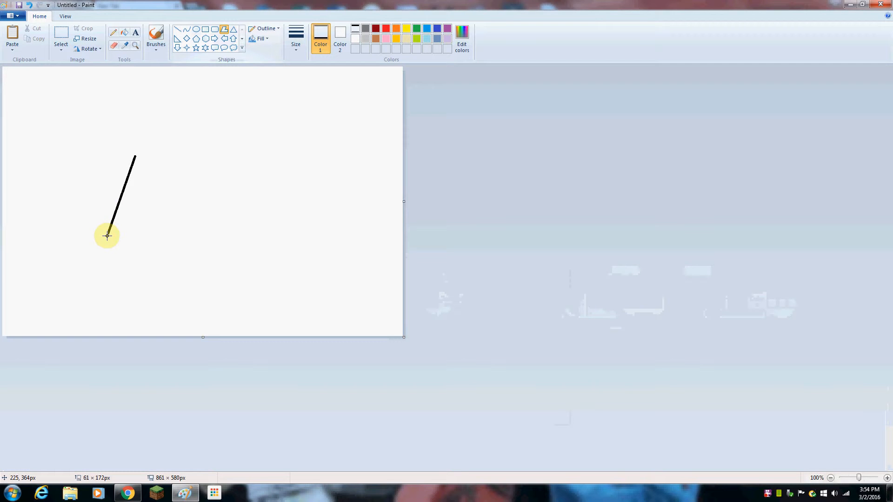
{"action": "left_click", "coordinate": [115, 203]}
{"action": "left_click", "coordinate": [136, 210]}
{"action": "right_click", "coordinate": [135, 158]}
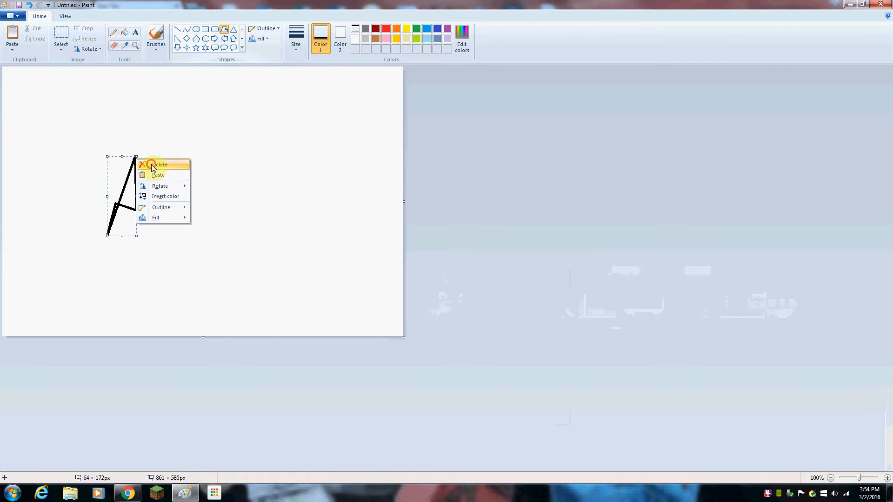
{"action": "left_click", "coordinate": [150, 162]}
Step: Draw a triangle about 236 × 199 px near the middle of the canvas and flip it horizontally
{"action": "left_click", "coordinate": [235, 33]}
{"action": "left_click_drag", "start_coordinate": [116, 172], "coordinate": [226, 264]}
{"action": "right_click", "coordinate": [193, 231]}
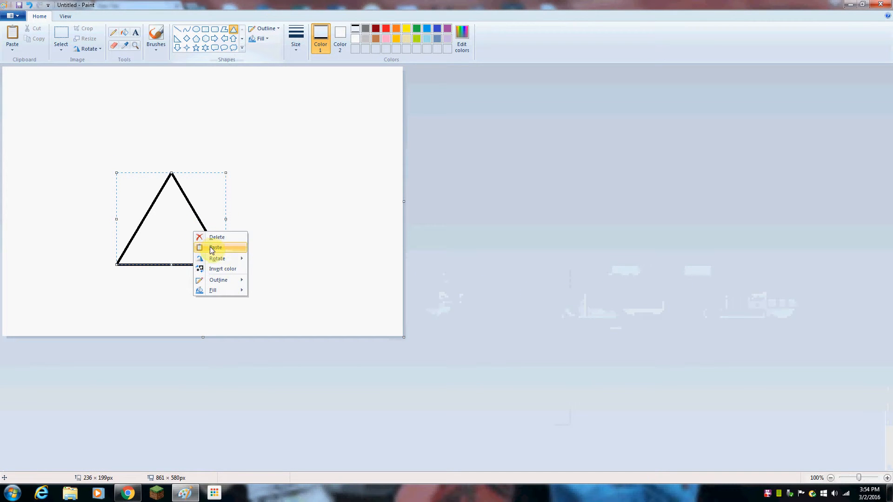
{"action": "mouse_move", "coordinate": [245, 259]}
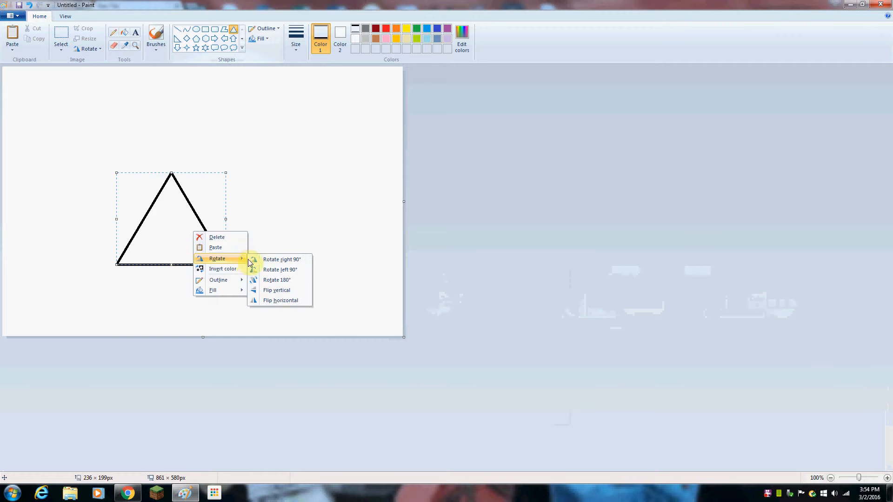
{"action": "left_click", "coordinate": [272, 300]}
Step: Rotate the triangle left by 90° three times and delete it
{"action": "right_click", "coordinate": [204, 223]}
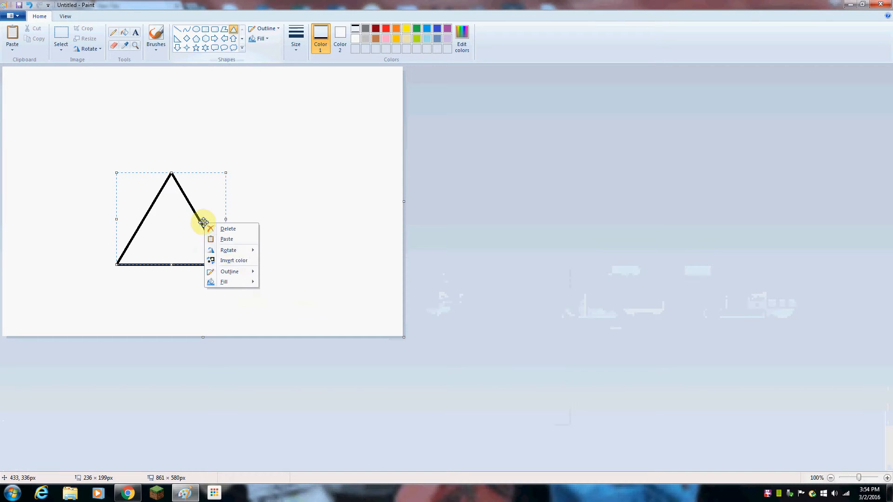
{"action": "mouse_move", "coordinate": [246, 251]}
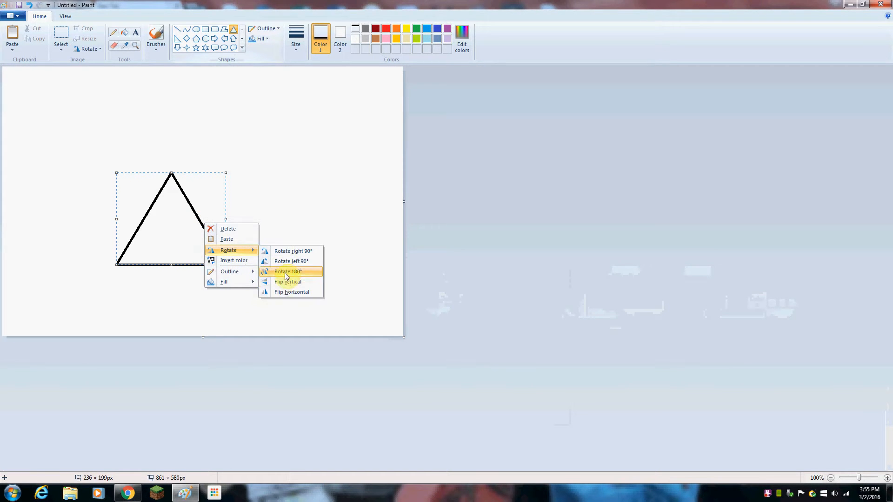
{"action": "left_click", "coordinate": [284, 259]}
{"action": "right_click", "coordinate": [200, 222]}
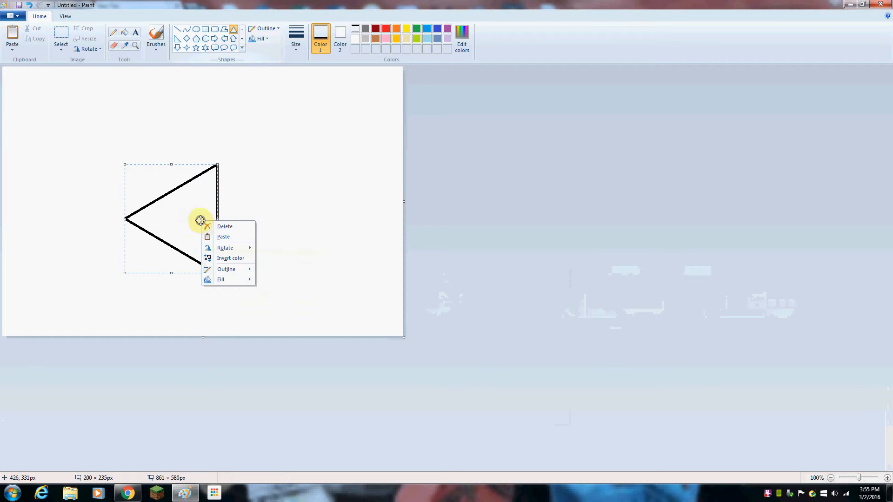
{"action": "mouse_move", "coordinate": [235, 249]}
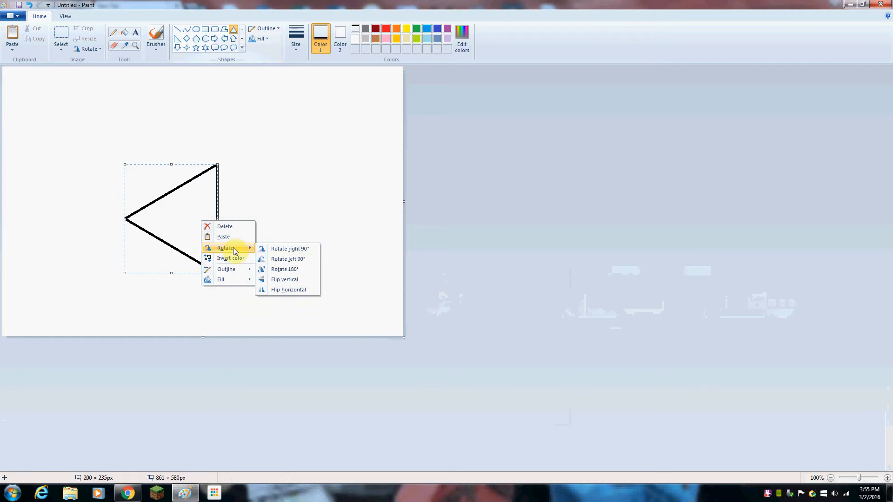
{"action": "left_click", "coordinate": [271, 257]}
{"action": "right_click", "coordinate": [223, 222]}
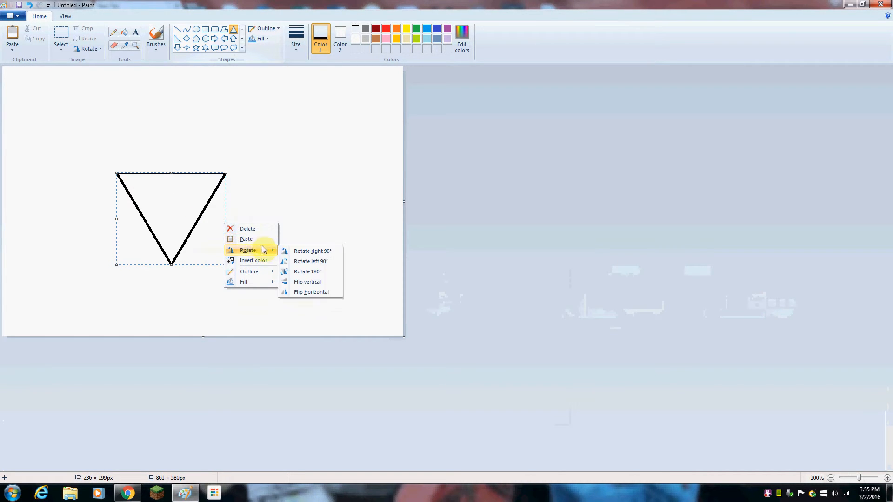
{"action": "left_click", "coordinate": [286, 251]}
{"action": "right_click", "coordinate": [138, 192]}
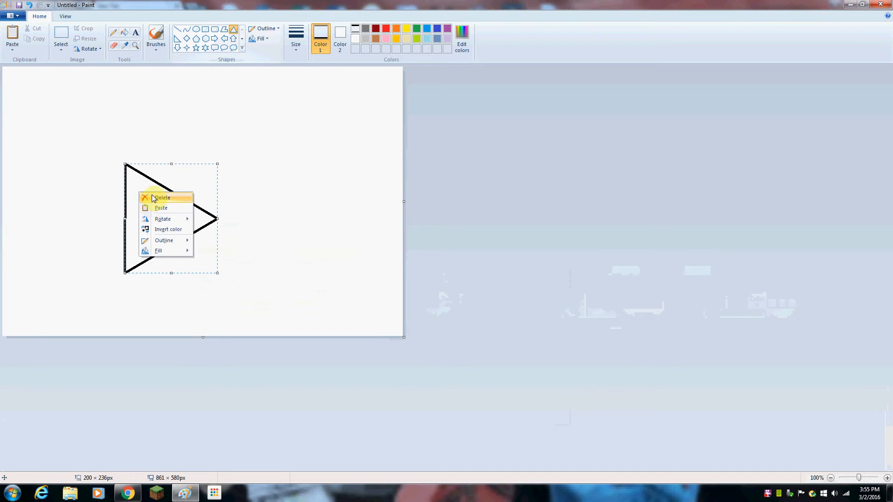
{"action": "left_click", "coordinate": [152, 197]}
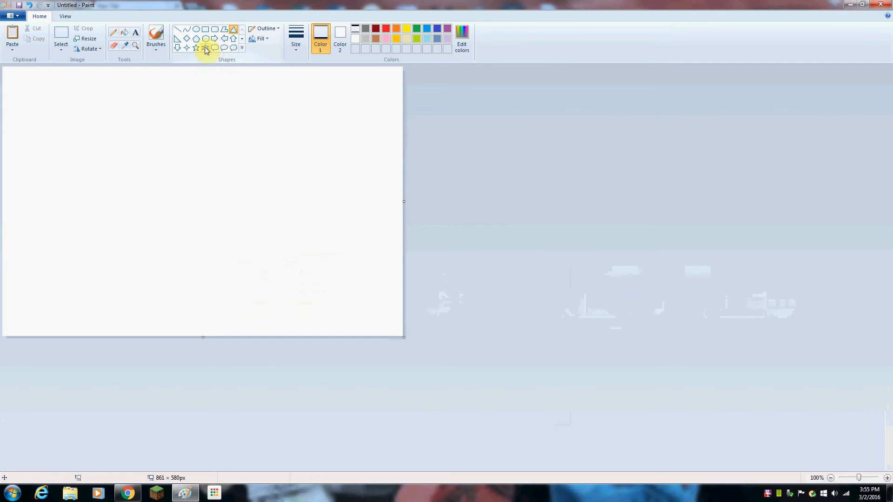
Step: Draw a cloud callout about 253 × 133 px and flip it vertically twice
{"action": "left_click", "coordinate": [233, 47]}
{"action": "left_click_drag", "start_coordinate": [94, 189], "coordinate": [211, 251]}
{"action": "right_click", "coordinate": [147, 228]}
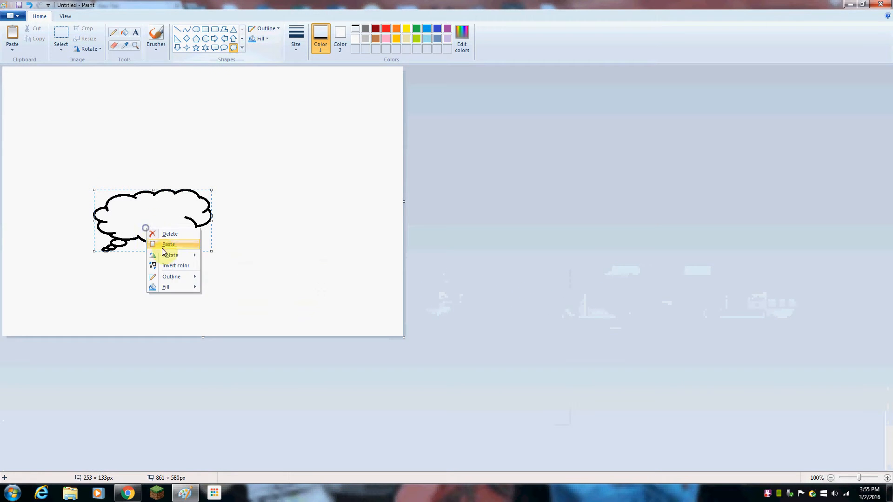
{"action": "mouse_move", "coordinate": [172, 256]}
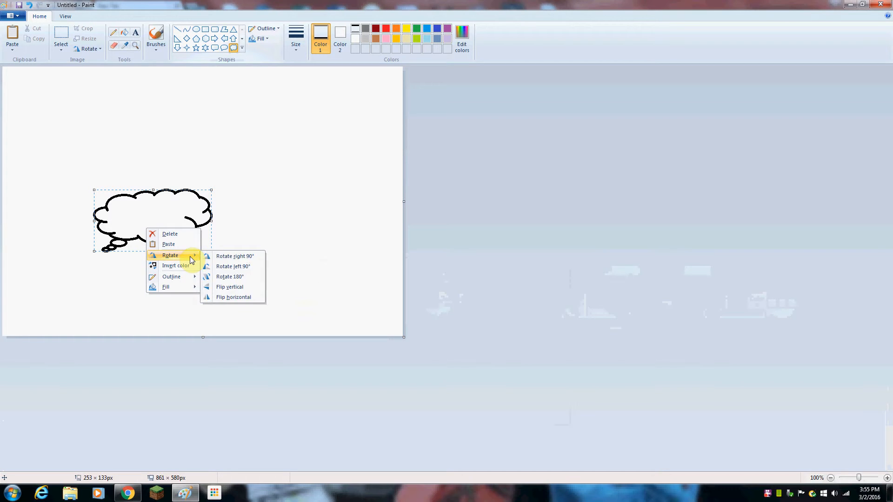
{"action": "left_click", "coordinate": [233, 286]}
{"action": "right_click", "coordinate": [164, 238]}
{"action": "mouse_move", "coordinate": [194, 269]}
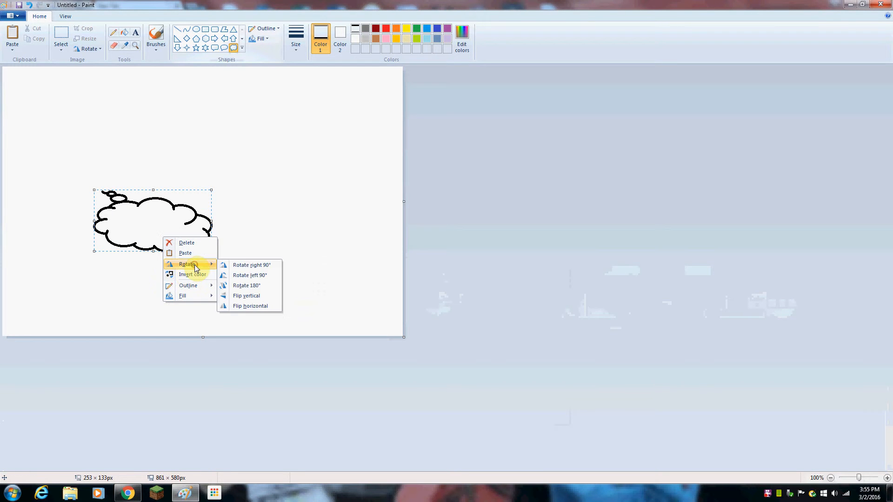
{"action": "left_click", "coordinate": [249, 296]}
Step: Flip the cloud callout horizontally and delete it
{"action": "right_click", "coordinate": [171, 240]}
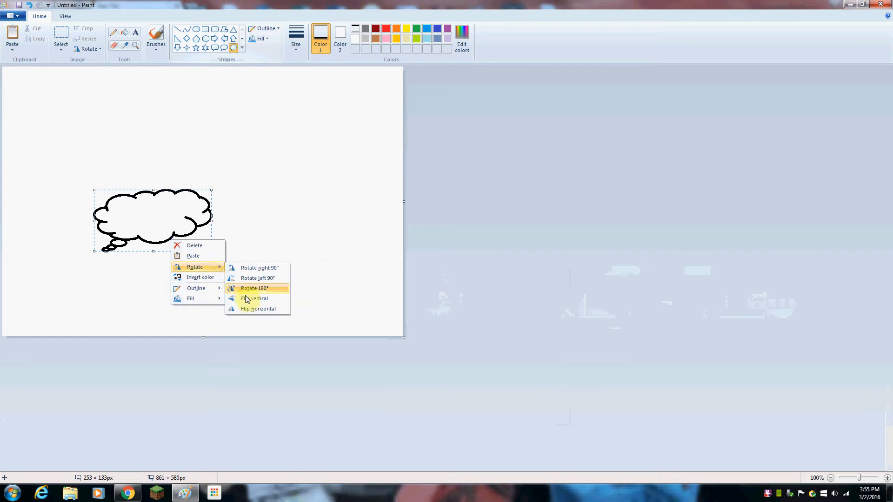
{"action": "left_click", "coordinate": [246, 307]}
{"action": "right_click", "coordinate": [186, 246]}
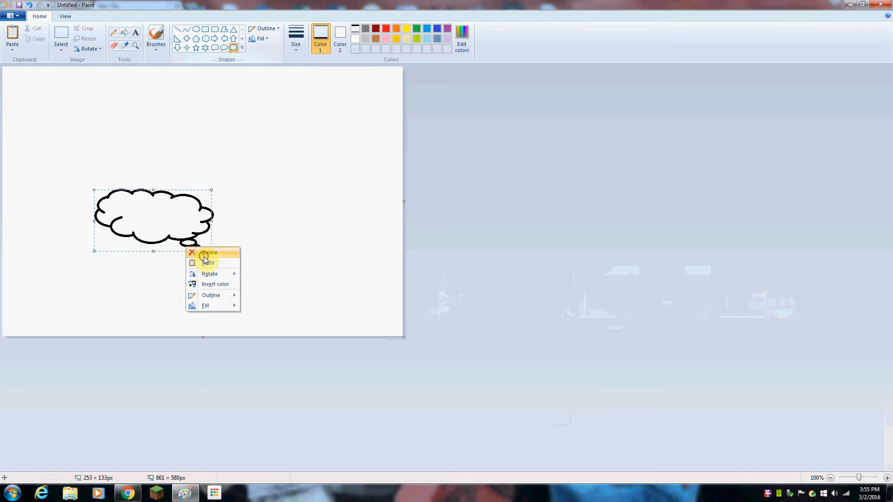
{"action": "left_click", "coordinate": [205, 253]}
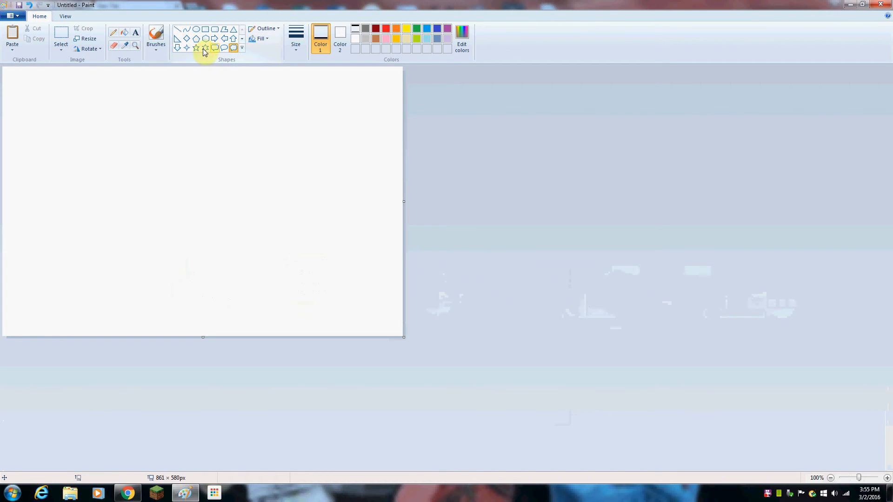
Step: Draw an upright ellipse about 120 × 164 px in the upper left part of the canvas
{"action": "left_click", "coordinate": [196, 30]}
{"action": "left_click_drag", "start_coordinate": [106, 124], "coordinate": [161, 200]}
{"action": "right_click", "coordinate": [163, 200]}
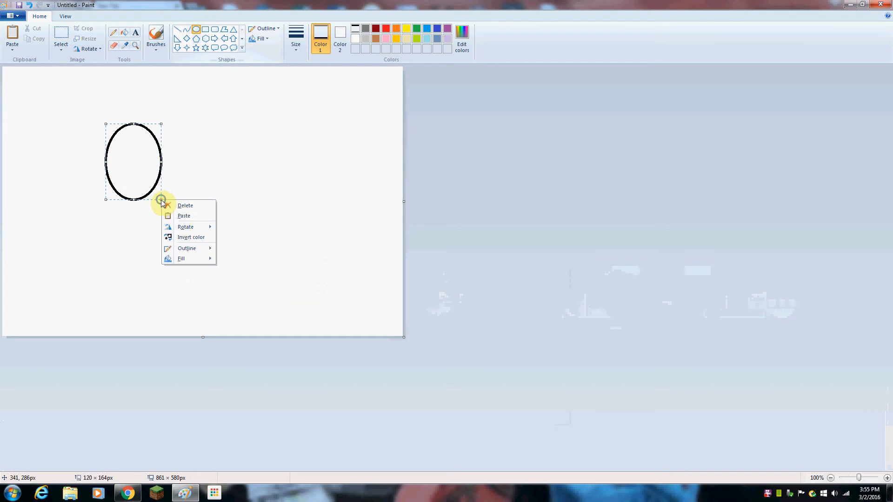
{"action": "left_click", "coordinate": [238, 145]}
Step: Draw an upright rectangle to the right of the ellipse and a rounded rectangle about 110 × 102 px to its left
{"action": "left_click", "coordinate": [206, 29]}
{"action": "left_click_drag", "start_coordinate": [200, 111], "coordinate": [262, 202]}
{"action": "left_click", "coordinate": [213, 30]}
{"action": "left_click_drag", "start_coordinate": [40, 105], "coordinate": [90, 152]}
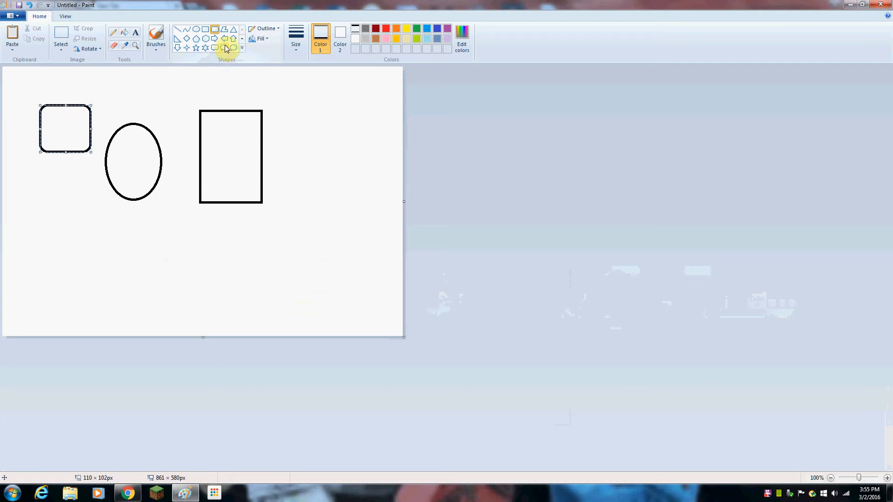
Step: Draw a narrow polygon about 191 × 146 px below the ellipse and rounded rectangle, and delete it
{"action": "left_click", "coordinate": [225, 30]}
{"action": "left_click_drag", "start_coordinate": [59, 222], "coordinate": [148, 289]}
{"action": "left_click", "coordinate": [129, 260]}
{"action": "left_click", "coordinate": [62, 222]}
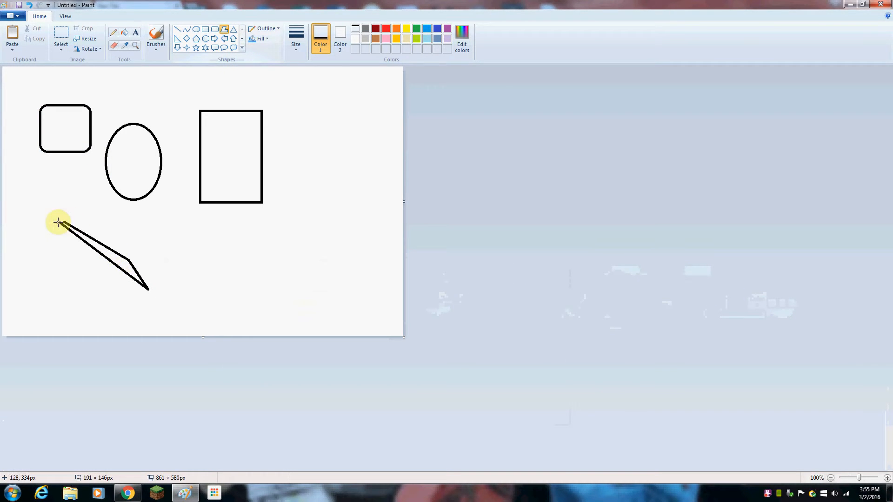
{"action": "right_click", "coordinate": [58, 222]}
{"action": "left_click", "coordinate": [88, 228]}
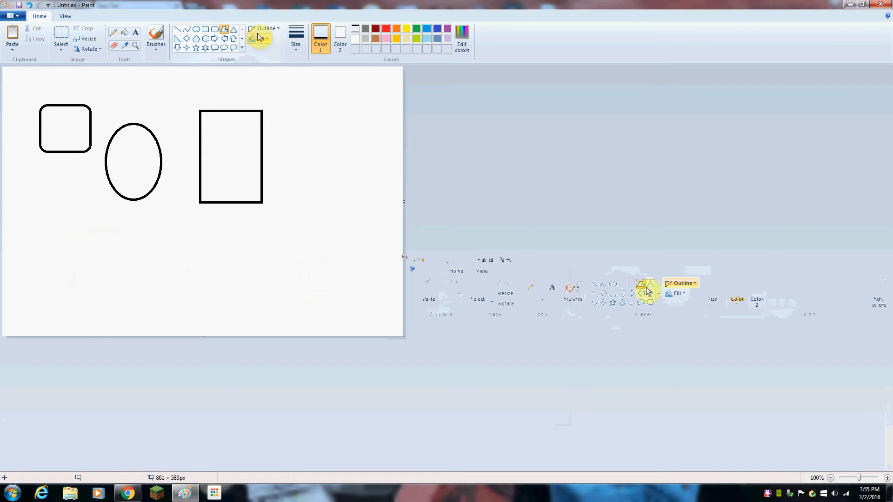
Step: Draw a long, flat right triangle below the ellipse and a diamond about 233 × 322 px to the right of the rectangle
{"action": "left_click", "coordinate": [177, 39]}
{"action": "left_click_drag", "start_coordinate": [88, 253], "coordinate": [261, 285]}
{"action": "left_click", "coordinate": [187, 39]}
{"action": "left_click_drag", "start_coordinate": [280, 113], "coordinate": [388, 263]}
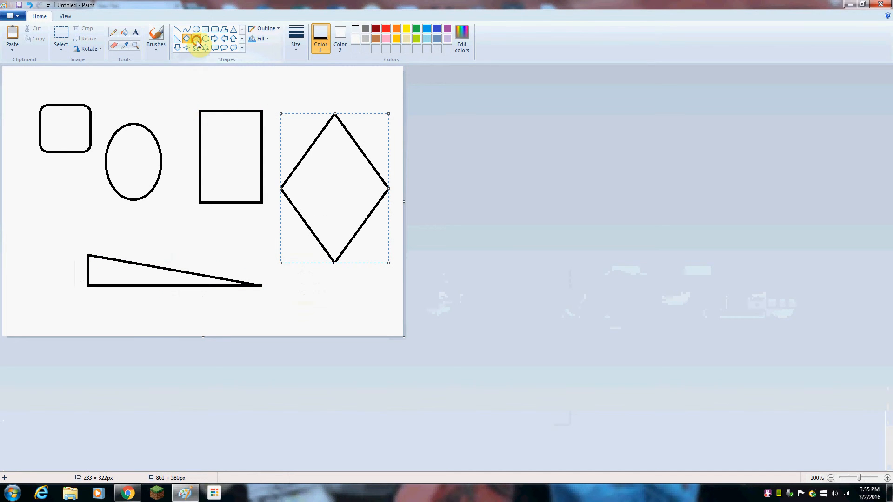
Step: Draw a pentagon about 72 × 138 px beside the right triangle's left end and a hexagon about 96 × 67 px above the triangle
{"action": "left_click_drag", "start_coordinate": [56, 211], "coordinate": [89, 275]}
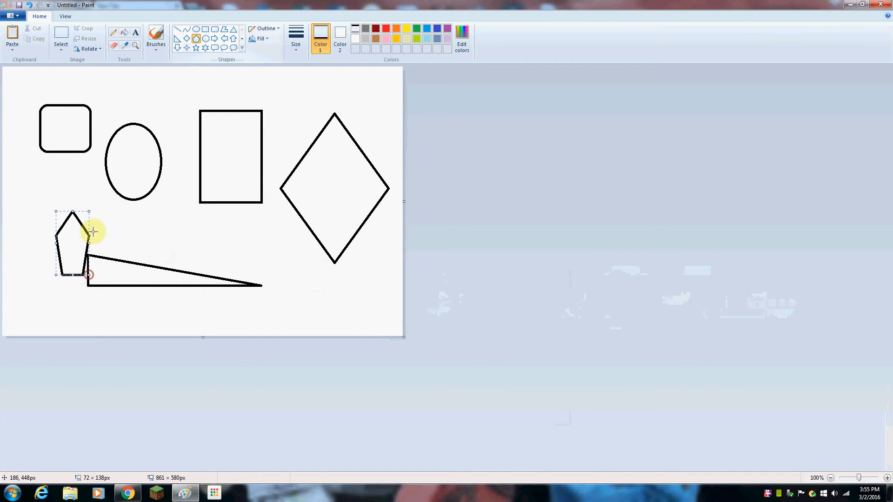
{"action": "left_click", "coordinate": [208, 38]}
{"action": "left_click_drag", "start_coordinate": [177, 228], "coordinate": [221, 258]}
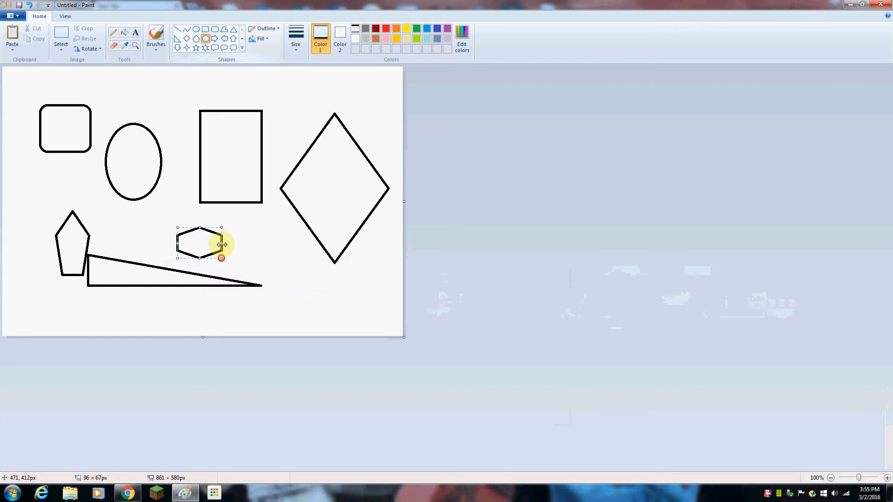
Step: Draw a right arrow about 171 × 65 px overlapping the lower part of the ellipse
{"action": "left_click", "coordinate": [217, 36]}
{"action": "left_click_drag", "start_coordinate": [77, 182], "coordinate": [157, 212]}
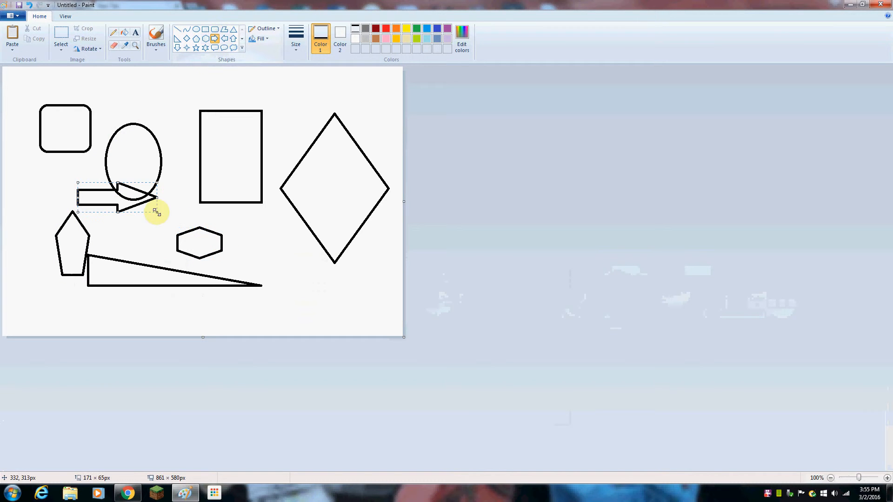
Step: Draw a four-point star about 181 × 253 px over the rectangle and a five-point star about 115 × 249 px over the ellipse's right side
{"action": "left_click", "coordinate": [212, 41]}
{"action": "left_click", "coordinate": [242, 42]}
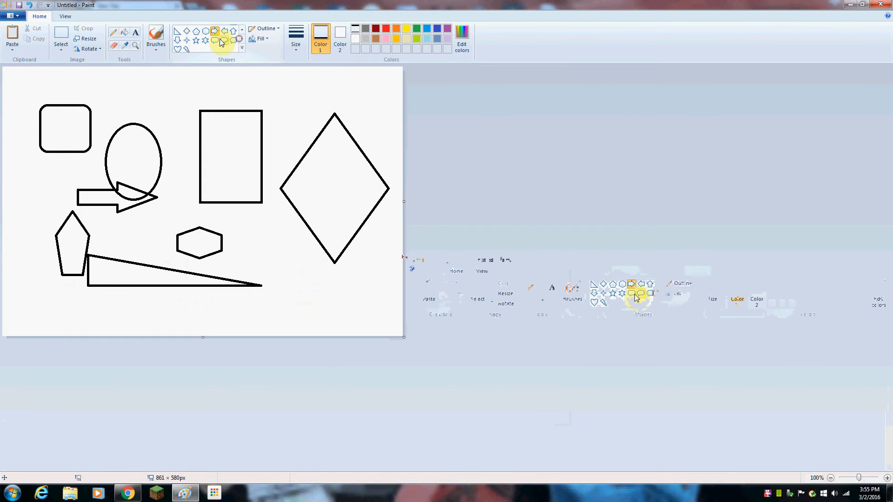
{"action": "left_click", "coordinate": [187, 39]}
{"action": "left_click_drag", "start_coordinate": [182, 120], "coordinate": [265, 237]}
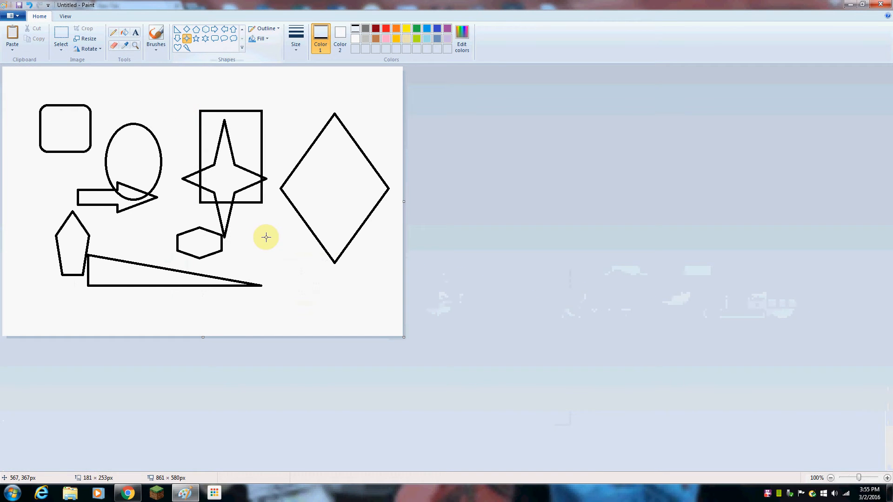
{"action": "left_click", "coordinate": [196, 38]}
{"action": "left_click_drag", "start_coordinate": [136, 91], "coordinate": [189, 206]}
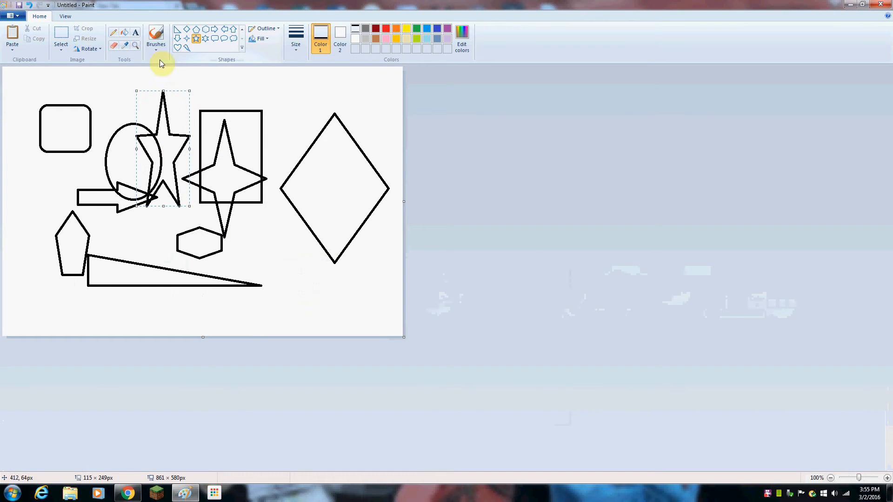
Step: Erase strokes through the drawn shapes with the Eraser, and choose a larger eraser size
{"action": "left_click", "coordinate": [114, 45]}
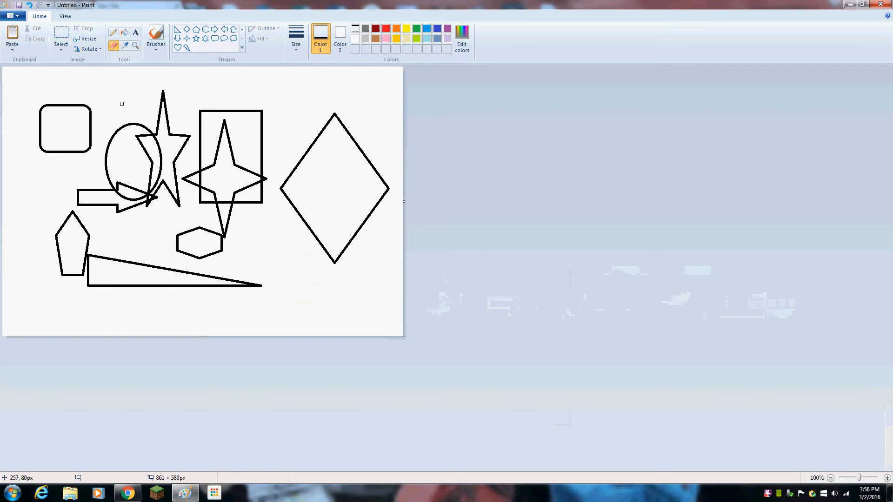
{"action": "left_click", "coordinate": [297, 48]}
{"action": "left_click", "coordinate": [292, 119]}
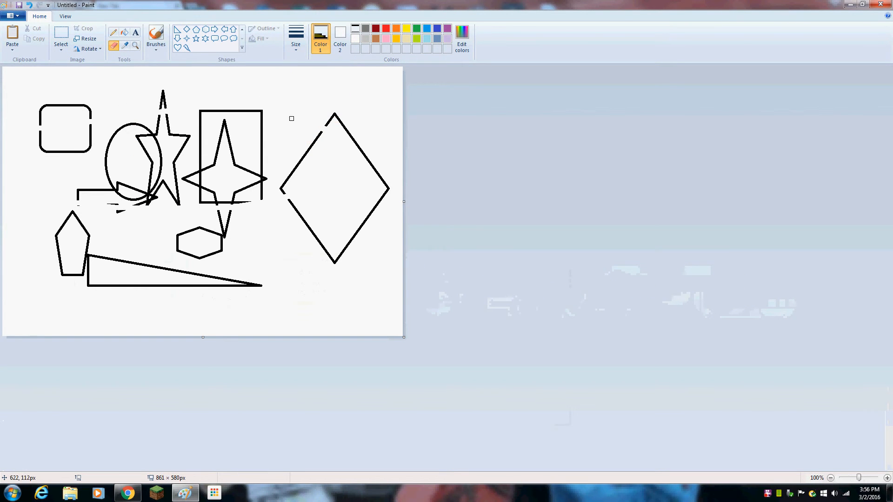
Step: Copy an area about 56 × 54 px around the rounded rectangle's upper left corner, and paste it over that shape's top edge
{"action": "left_click", "coordinate": [61, 40]}
{"action": "left_click_drag", "start_coordinate": [18, 80], "coordinate": [44, 106]}
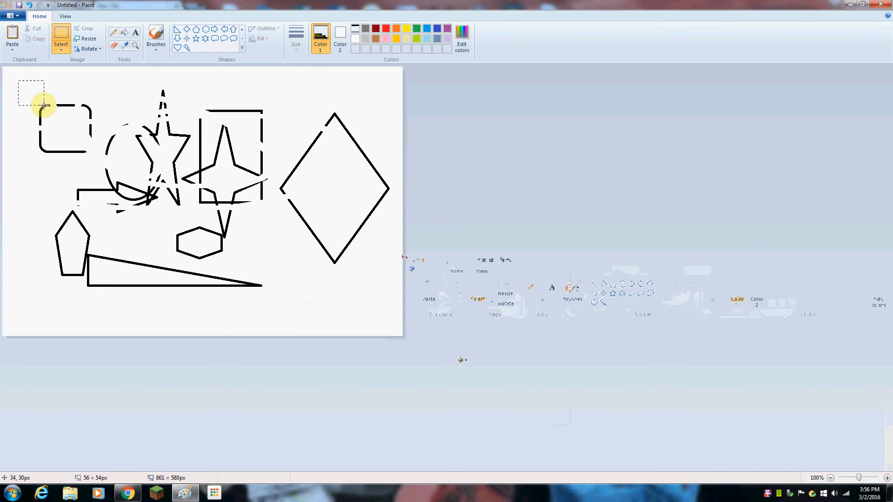
{"action": "right_click", "coordinate": [37, 102]}
{"action": "left_click", "coordinate": [46, 116]}
{"action": "key", "text": "ctrl+v"}
{"action": "left_click_drag", "start_coordinate": [21, 88], "coordinate": [55, 111]}
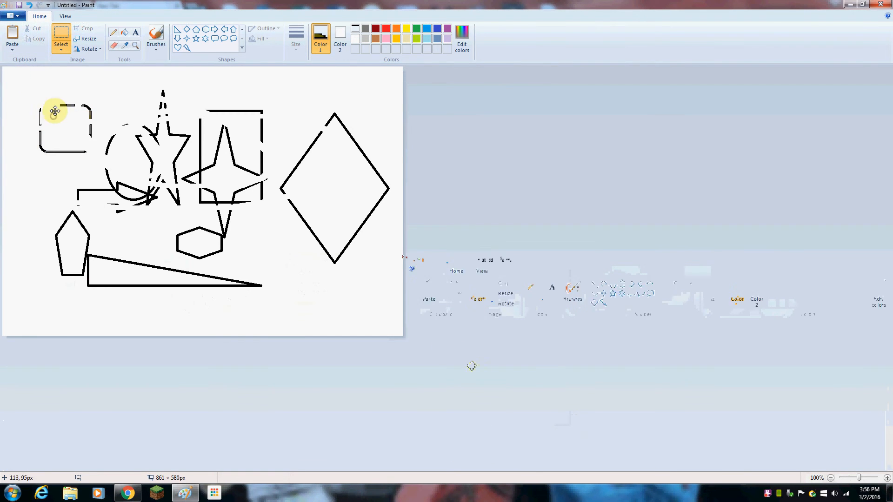
{"action": "left_click", "coordinate": [122, 90]}
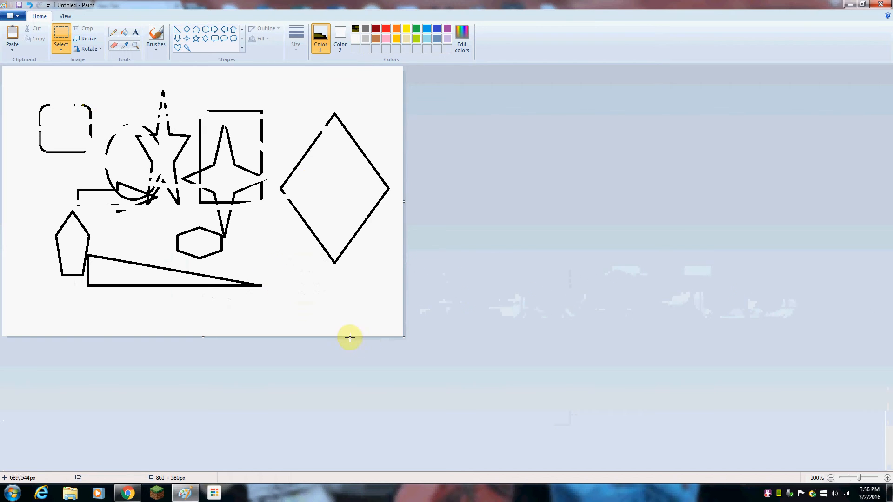
Step: Enlarge the canvas to about 1807 × 936 px
{"action": "left_click_drag", "start_coordinate": [403, 337], "coordinate": [842, 501]}
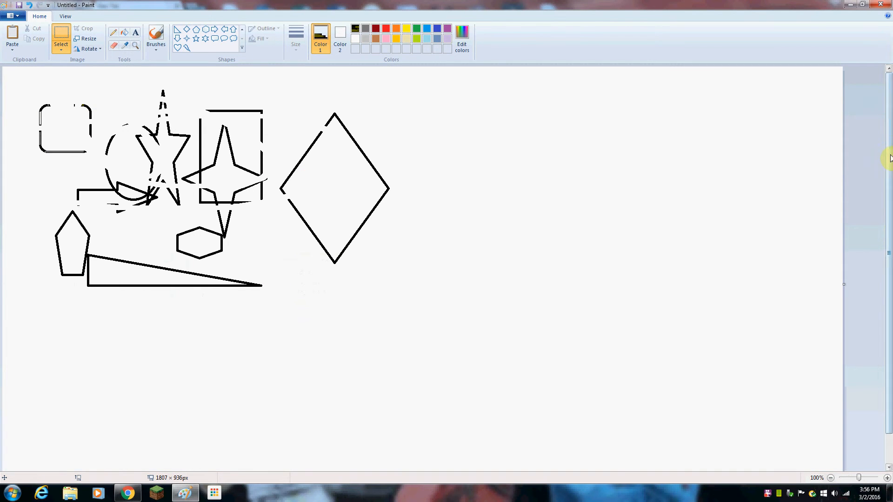
{"action": "left_click_drag", "start_coordinate": [889, 149], "coordinate": [889, 309]}
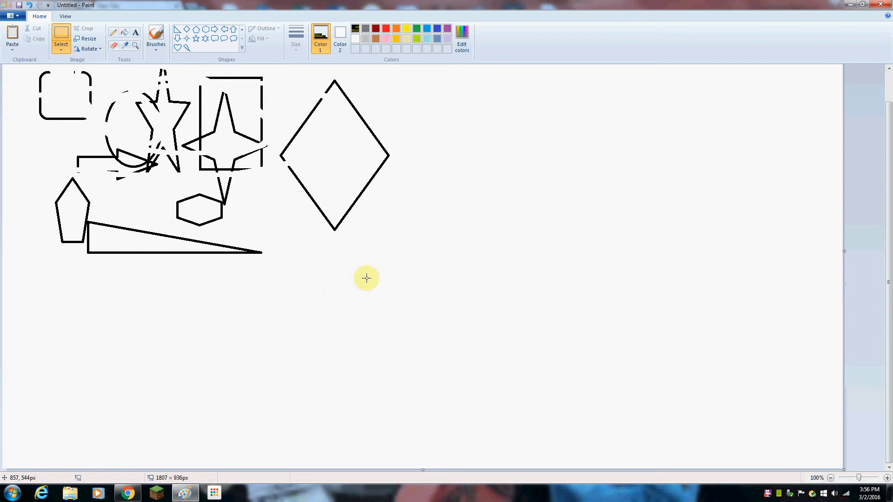
Step: Draw a closed, self-crossing polygon about 331 × 254 px in the empty area to the right of the diamond
{"action": "left_click", "coordinate": [242, 30]}
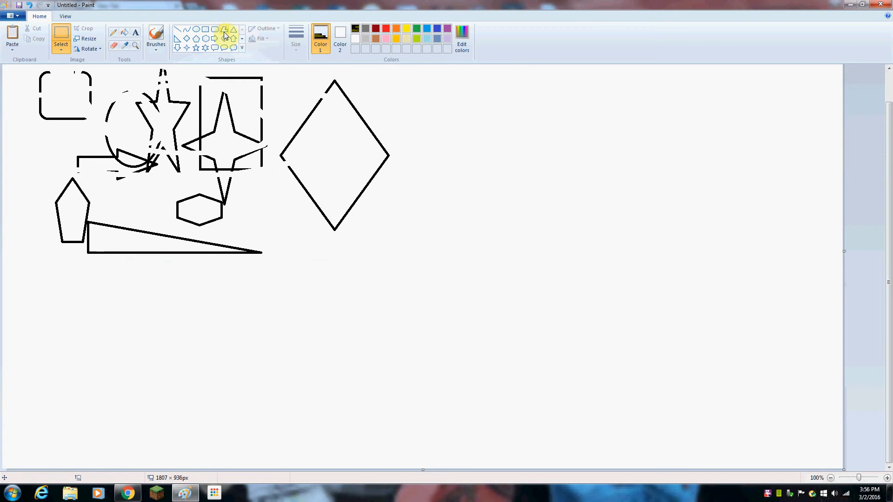
{"action": "left_click", "coordinate": [224, 31]}
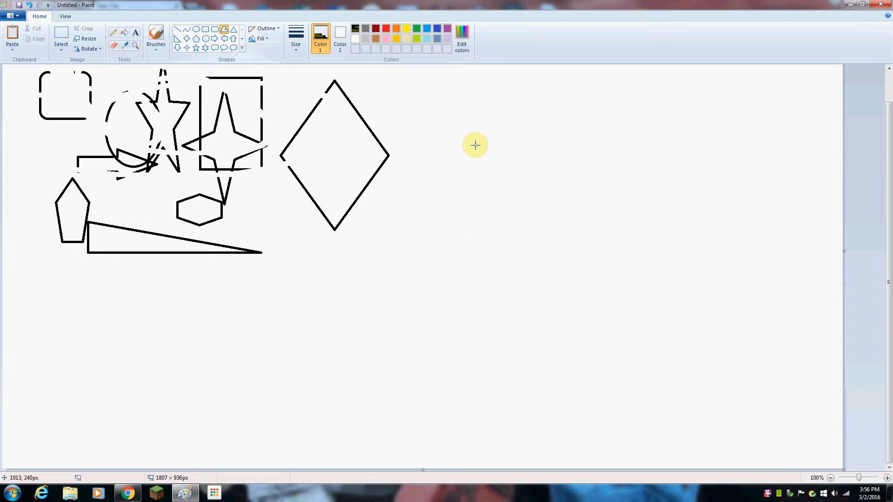
{"action": "mouse_move", "coordinate": [450, 130]}
{"action": "left_mouse_down"}
{"action": "mouse_move", "coordinate": [547, 241]}
{"action": "mouse_move", "coordinate": [604, 124]}
{"action": "left_mouse_up"}
{"action": "left_click_drag", "start_coordinate": [604, 124], "coordinate": [464, 147]}
{"action": "left_click_drag", "start_coordinate": [457, 185], "coordinate": [454, 134]}
Step: Move the polygon a little to the right and delete it
{"action": "left_click_drag", "start_coordinate": [496, 199], "coordinate": [559, 189]}
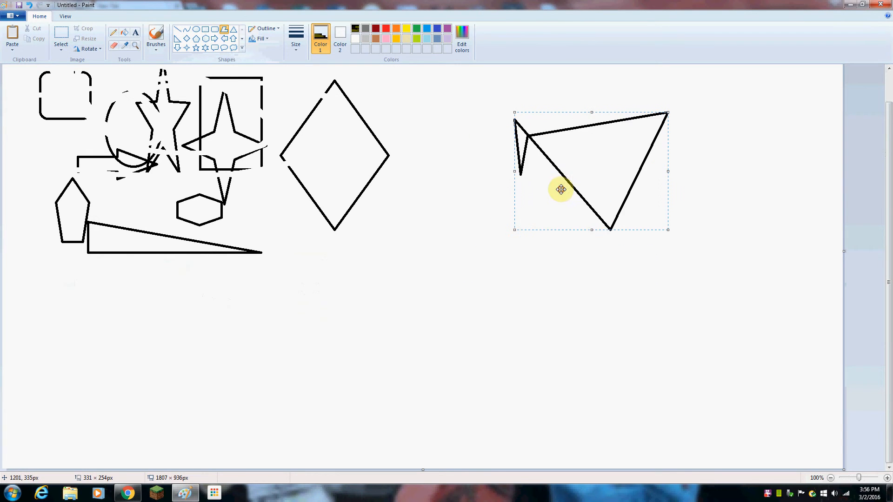
{"action": "right_click", "coordinate": [561, 189]}
{"action": "left_click", "coordinate": [578, 199]}
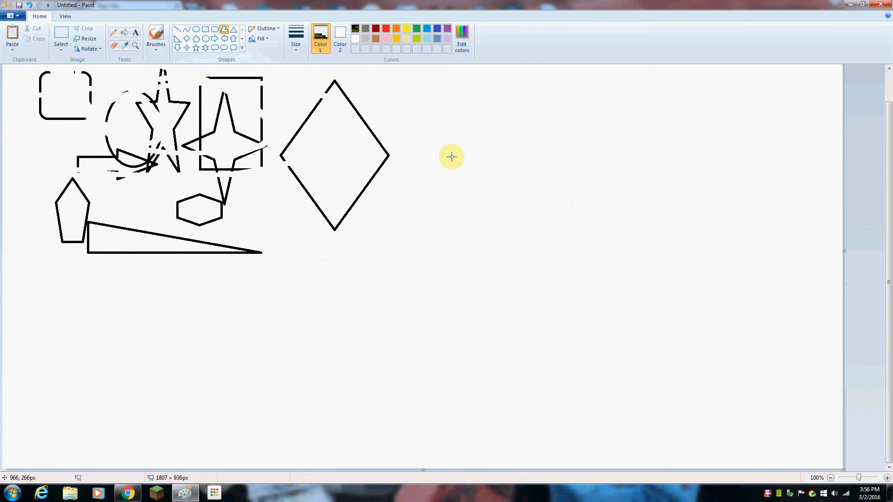
Step: Draw an S-shaped outline about 62 × 190 px from short polygon segments to the right of the diamond, and delete it
{"action": "mouse_move", "coordinate": [463, 234]}
{"action": "left_mouse_down"}
{"action": "mouse_move", "coordinate": [480, 178]}
{"action": "mouse_move", "coordinate": [466, 220]}
{"action": "left_mouse_up"}
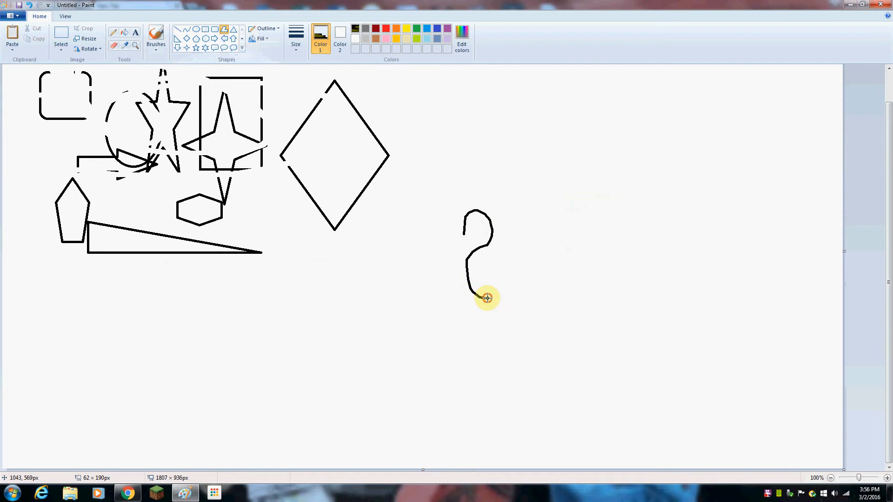
{"action": "right_click", "coordinate": [464, 235]}
{"action": "left_click", "coordinate": [484, 241]}
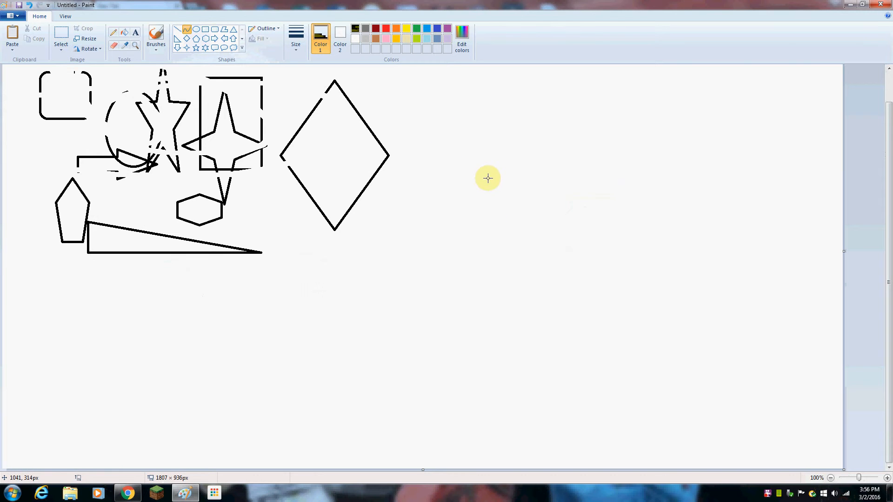
Step: Draw a lens shape about 247 px wide right of the diamond from two curves, one bent upward and one bent downward
{"action": "left_click_drag", "start_coordinate": [418, 253], "coordinate": [534, 254]}
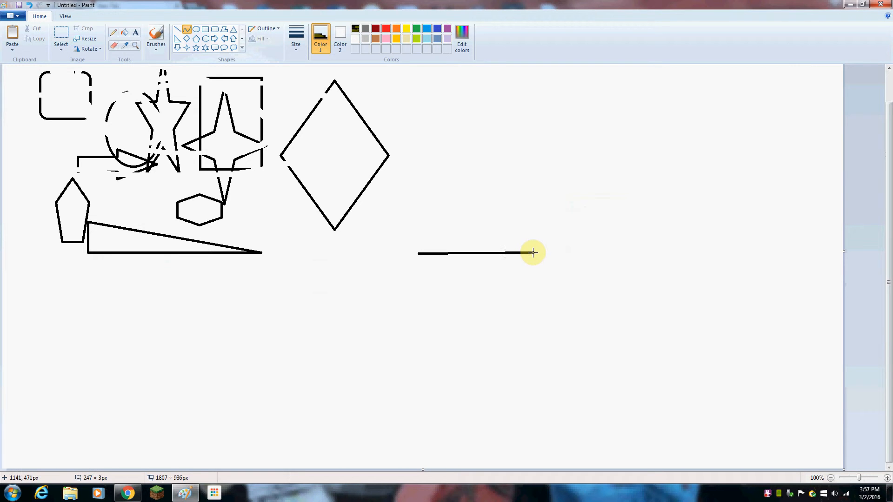
{"action": "left_click_drag", "start_coordinate": [462, 254], "coordinate": [486, 217]}
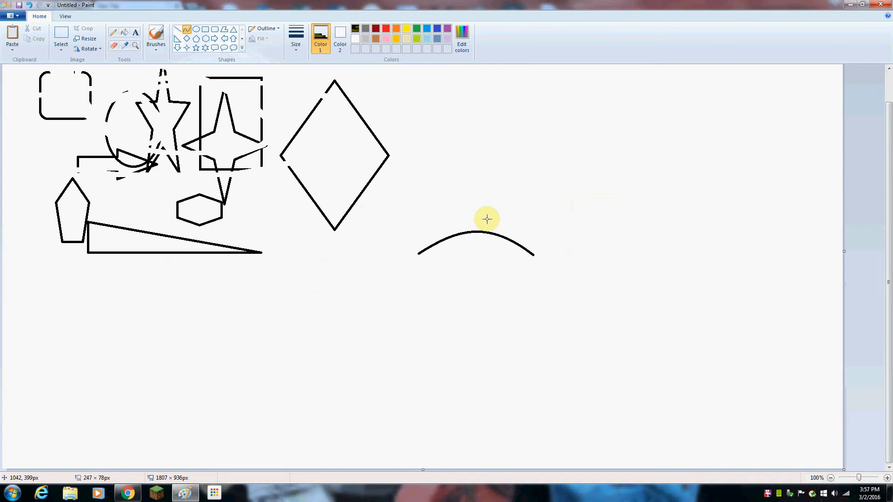
{"action": "left_click", "coordinate": [425, 263]}
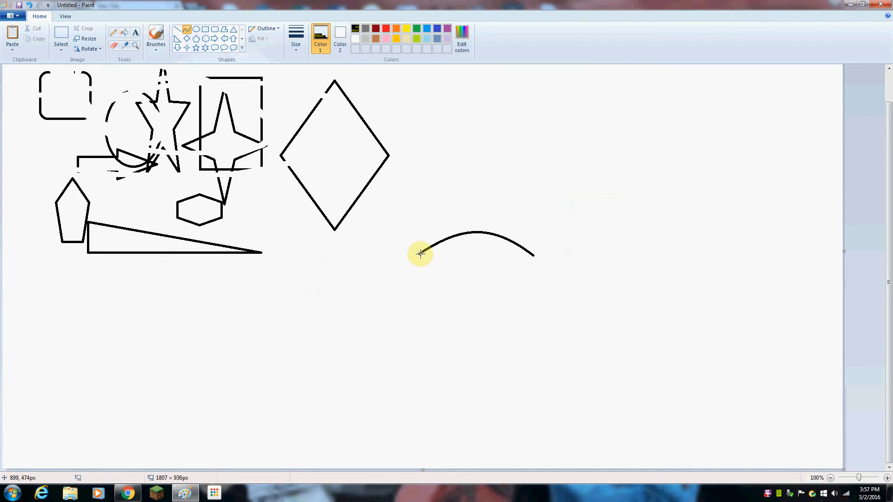
{"action": "left_click_drag", "start_coordinate": [427, 256], "coordinate": [529, 254]}
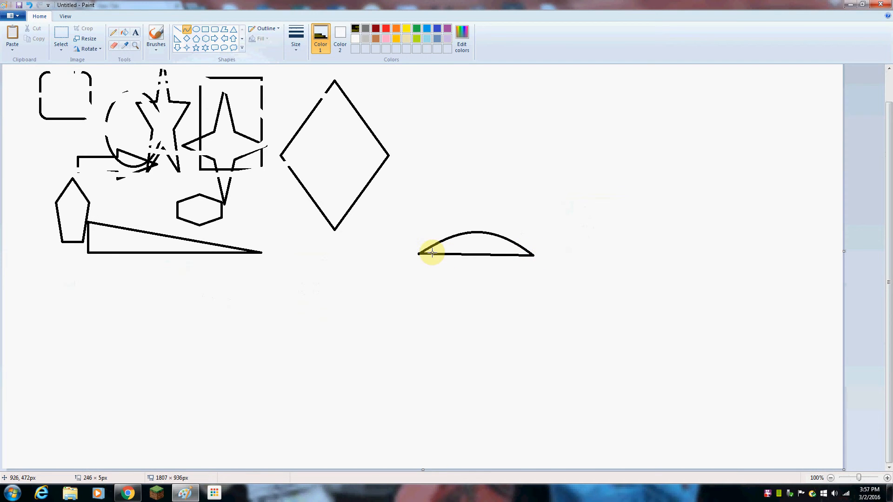
{"action": "left_click_drag", "start_coordinate": [451, 272], "coordinate": [487, 287]}
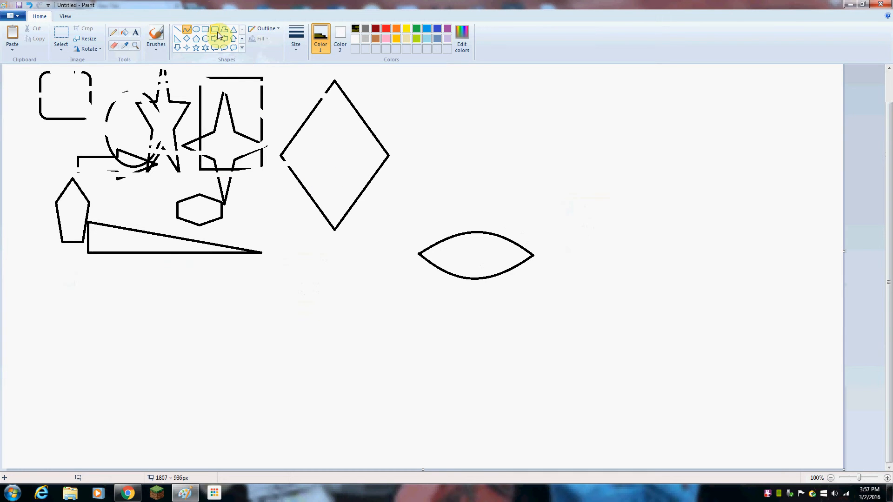
Step: Draw a curve below the right triangle, bend it twice into a loop with crossing ends, and delete it
{"action": "left_click", "coordinate": [187, 30]}
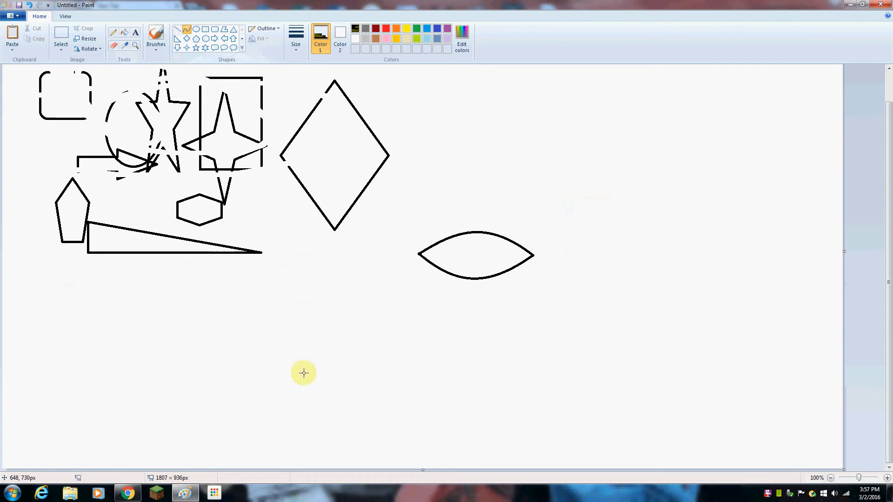
{"action": "left_click_drag", "start_coordinate": [239, 400], "coordinate": [306, 337]}
{"action": "left_click_drag", "start_coordinate": [255, 379], "coordinate": [157, 312]}
{"action": "left_click_drag", "start_coordinate": [244, 335], "coordinate": [96, 447]}
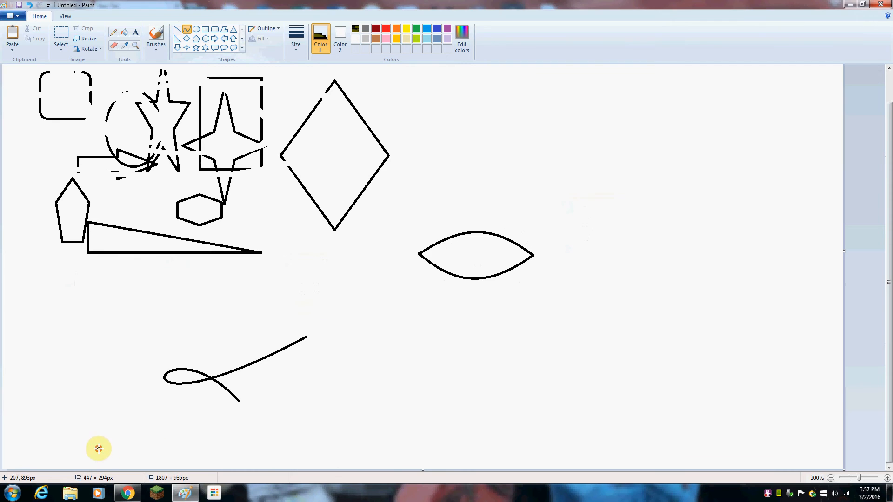
{"action": "right_click", "coordinate": [201, 402]}
{"action": "left_click", "coordinate": [219, 407]}
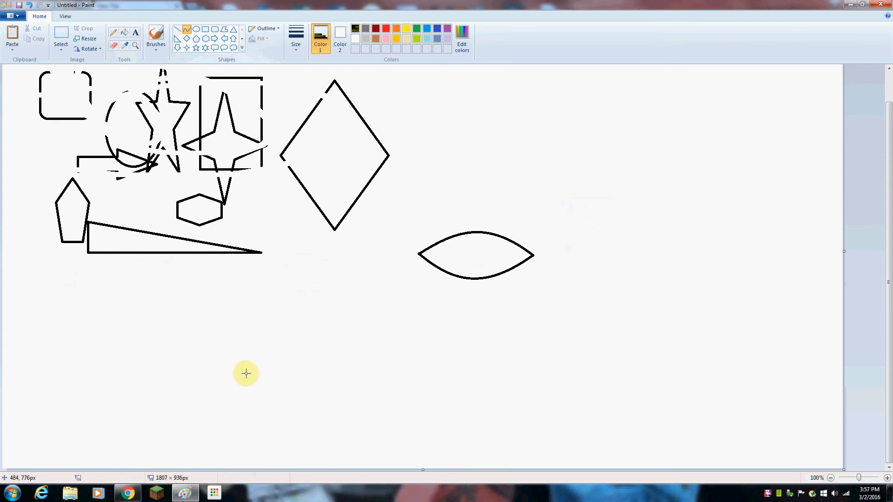
Step: Draw a new curve below the right triangle, bend it into a teardrop loop, and delete it
{"action": "mouse_move", "coordinate": [287, 318]}
{"action": "left_mouse_down"}
{"action": "mouse_move", "coordinate": [287, 361]}
{"action": "mouse_move", "coordinate": [225, 333]}
{"action": "mouse_move", "coordinate": [148, 336]}
{"action": "left_mouse_up"}
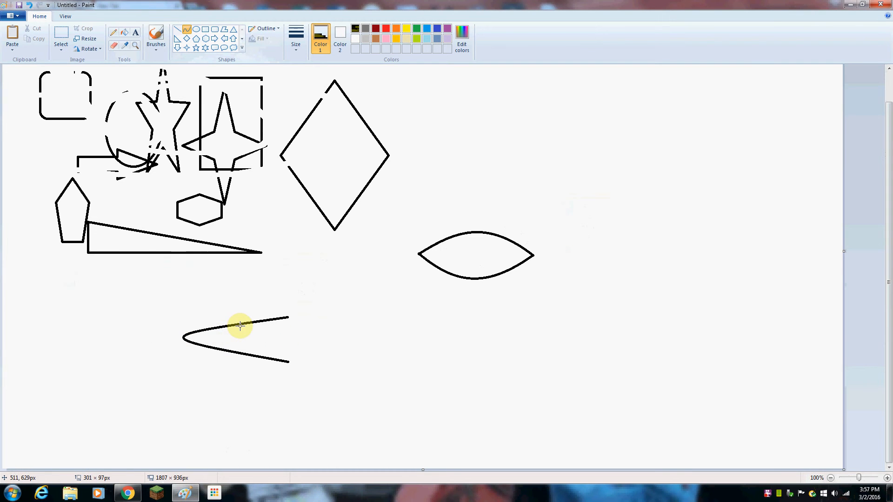
{"action": "left_click_drag", "start_coordinate": [229, 327], "coordinate": [188, 157]}
{"action": "left_click_drag", "start_coordinate": [260, 309], "coordinate": [378, 348]}
{"action": "right_click", "coordinate": [378, 351]}
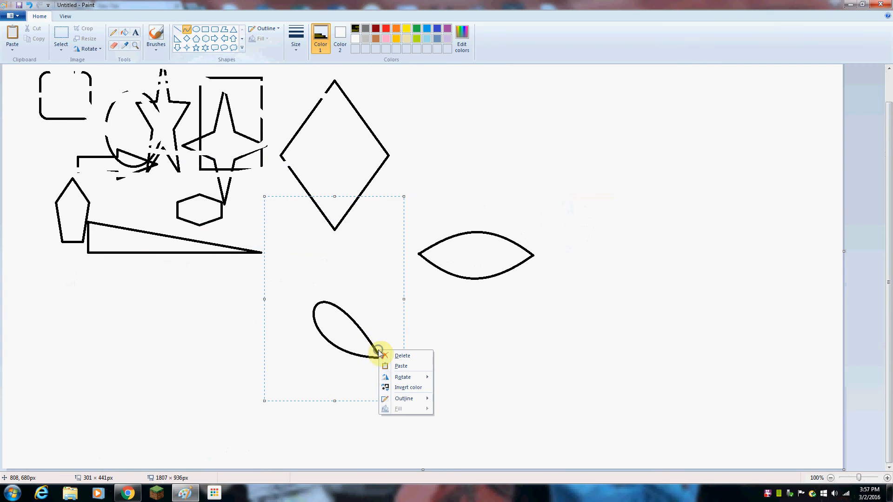
{"action": "left_click", "coordinate": [414, 356]}
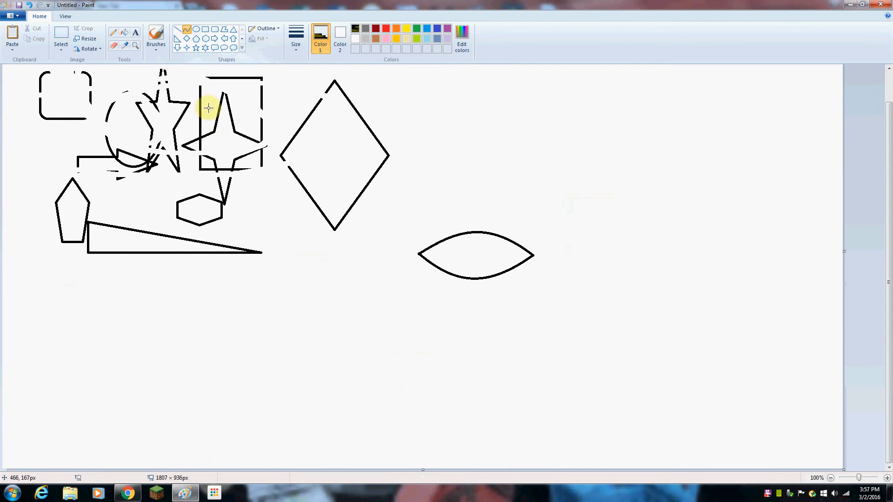
Step: Draw a fish's open mouth below the diamond from two curves with rounded tips pointing left, the lower one smaller
{"action": "left_click_drag", "start_coordinate": [328, 317], "coordinate": [245, 337]}
{"action": "left_click", "coordinate": [450, 404]}
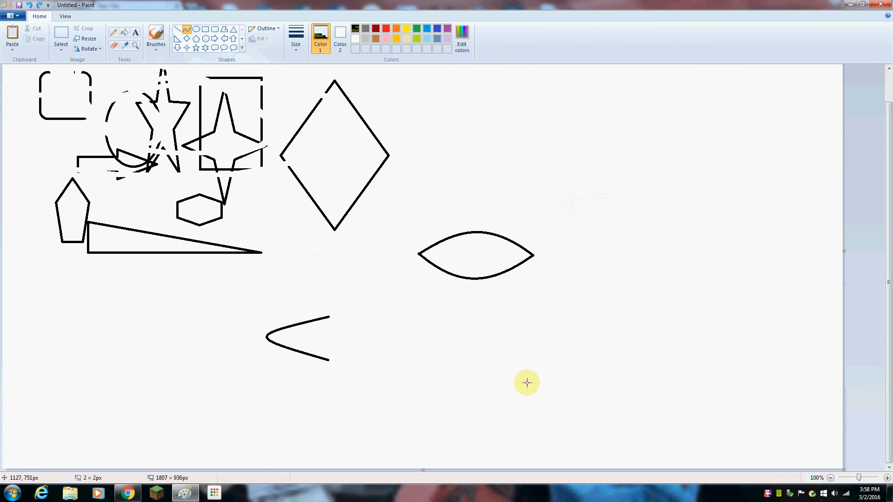
{"action": "left_click_drag", "start_coordinate": [328, 359], "coordinate": [264, 359]}
{"action": "left_click", "coordinate": [424, 384]}
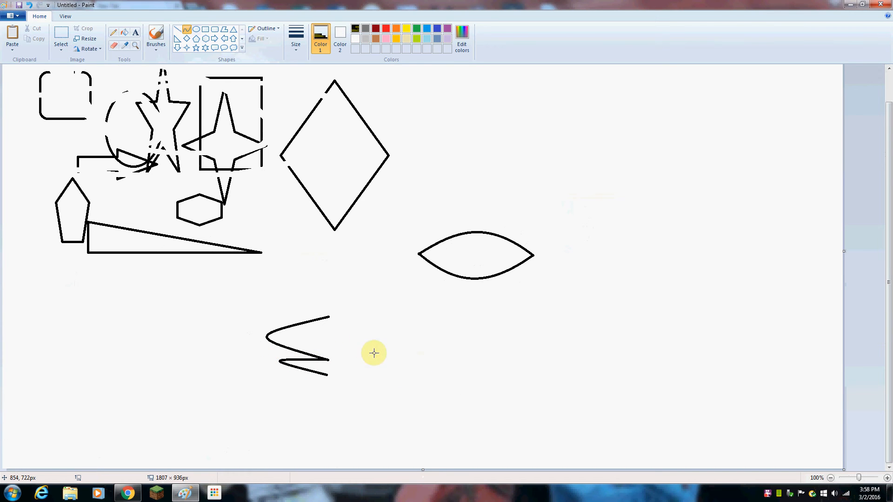
Step: Extend the fish's mouth with an upper body curve bent upward and a lower body curve about 313 px wide bent into an S
{"action": "left_click_drag", "start_coordinate": [328, 317], "coordinate": [469, 330]}
{"action": "left_click_drag", "start_coordinate": [393, 331], "coordinate": [387, 311]}
{"action": "left_click", "coordinate": [511, 366]}
{"action": "left_click_drag", "start_coordinate": [325, 374], "coordinate": [470, 352]}
{"action": "left_click_drag", "start_coordinate": [349, 369], "coordinate": [366, 384]}
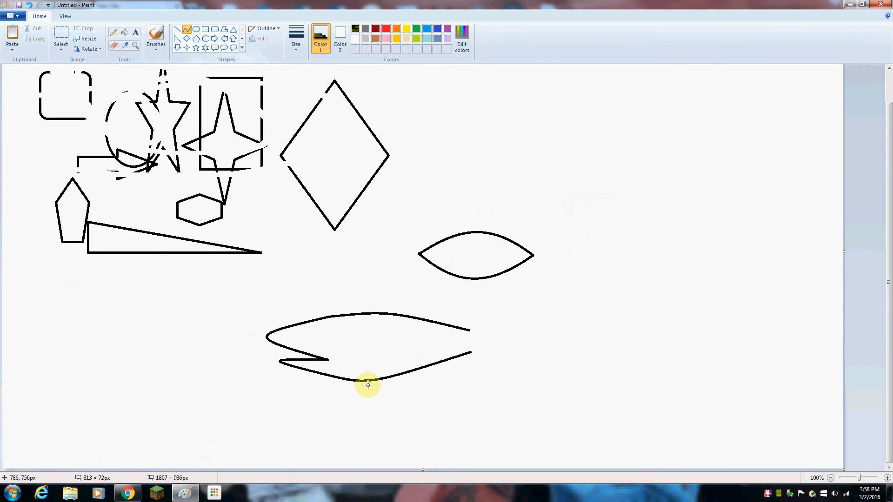
{"action": "left_click_drag", "start_coordinate": [424, 378], "coordinate": [422, 346]}
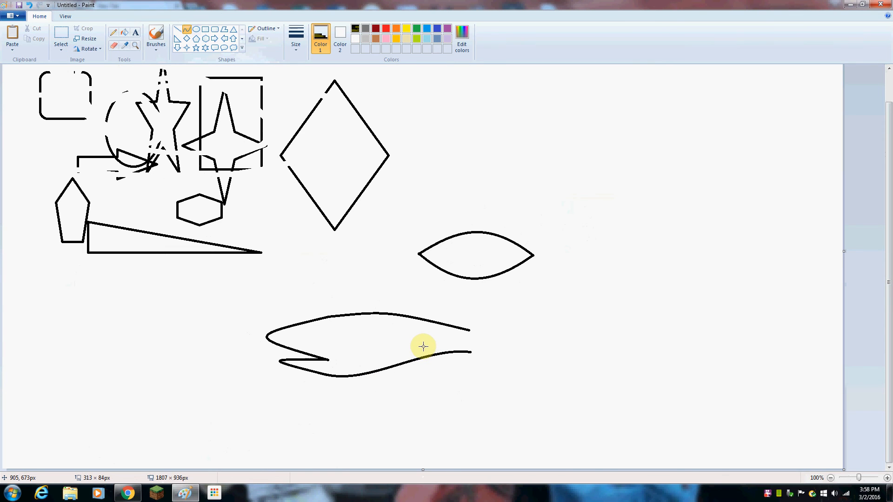
Step: Draw two straight tail lines flaring outward from the fish body's open ends, the upper about 66 × 45 px, the lower about 45 × 52 px
{"action": "left_click", "coordinate": [499, 327]}
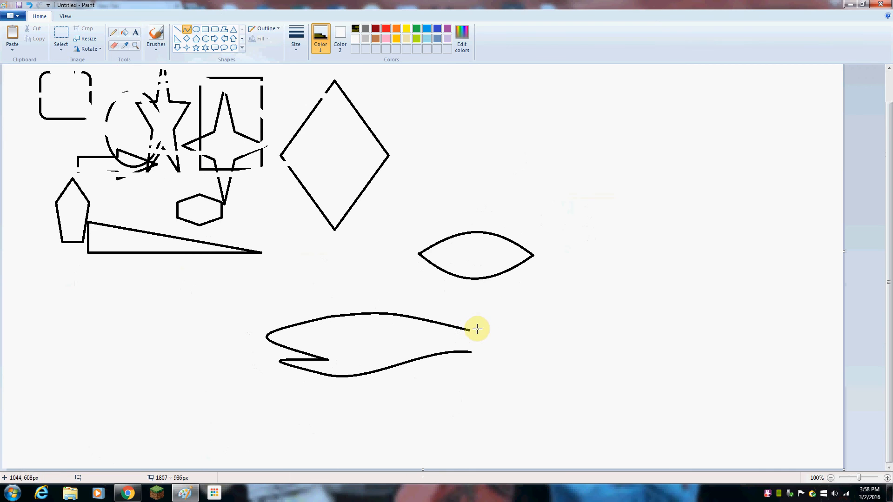
{"action": "left_click", "coordinate": [177, 29]}
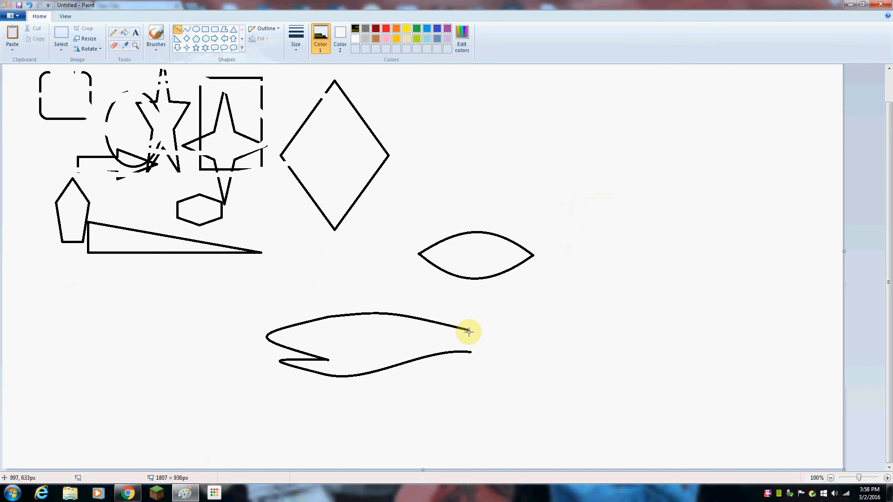
{"action": "left_click_drag", "start_coordinate": [470, 329], "coordinate": [500, 311]}
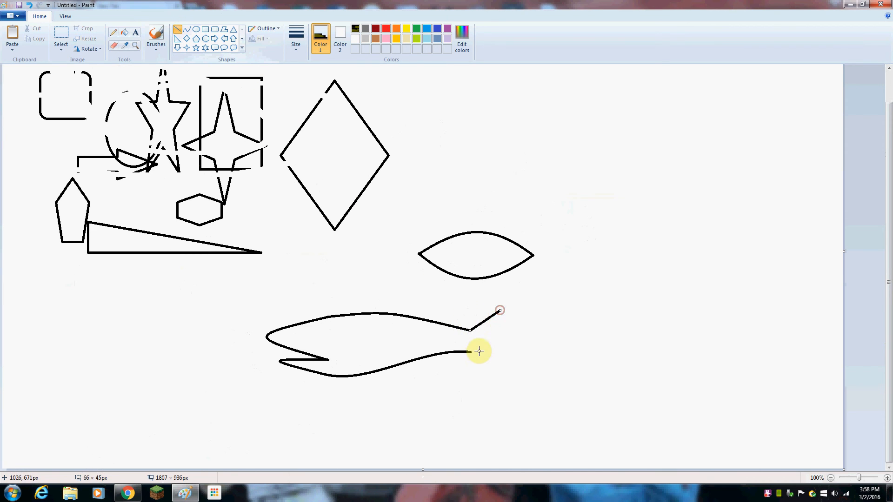
{"action": "left_click_drag", "start_coordinate": [471, 351], "coordinate": [492, 375]}
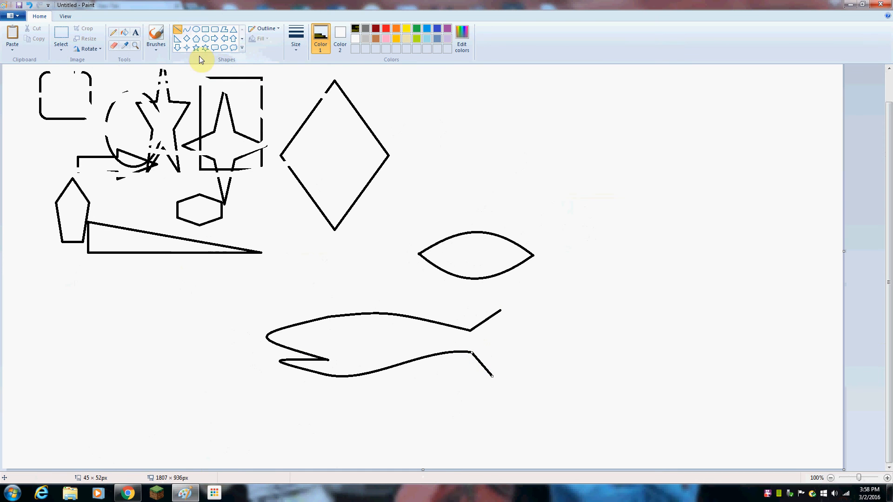
Step: Close the fish's tail with a curve joining the tips of the two tail lines and bowed inward toward the body
{"action": "left_click", "coordinate": [187, 30]}
{"action": "left_click_drag", "start_coordinate": [498, 310], "coordinate": [484, 344]}
{"action": "left_click", "coordinate": [577, 341]}
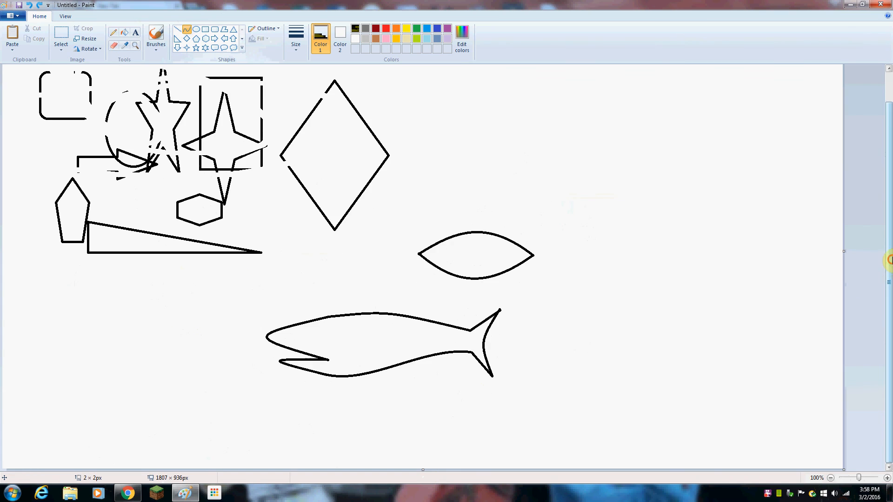
Step: Draw a horizontal curve about 311 px wide to the right of the diamond and bend it up then down into an S-shaped wave
{"action": "left_click_drag", "start_coordinate": [889, 259], "coordinate": [889, 226]}
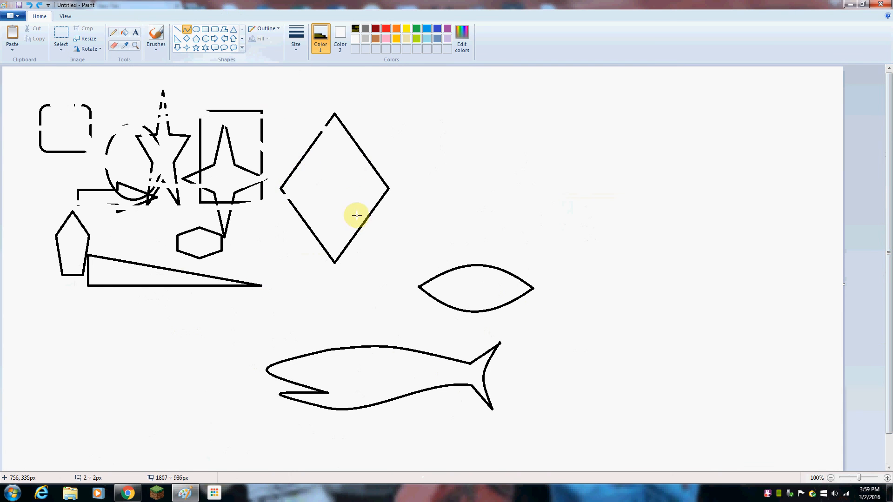
{"action": "left_click_drag", "start_coordinate": [427, 166], "coordinate": [572, 167]}
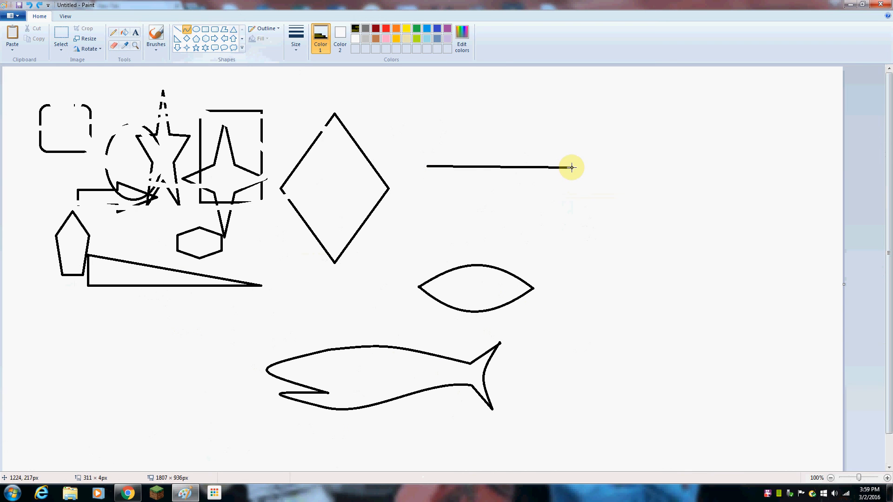
{"action": "left_click_drag", "start_coordinate": [473, 166], "coordinate": [460, 115]}
{"action": "left_click_drag", "start_coordinate": [530, 144], "coordinate": [487, 220]}
{"action": "left_click", "coordinate": [584, 240]}
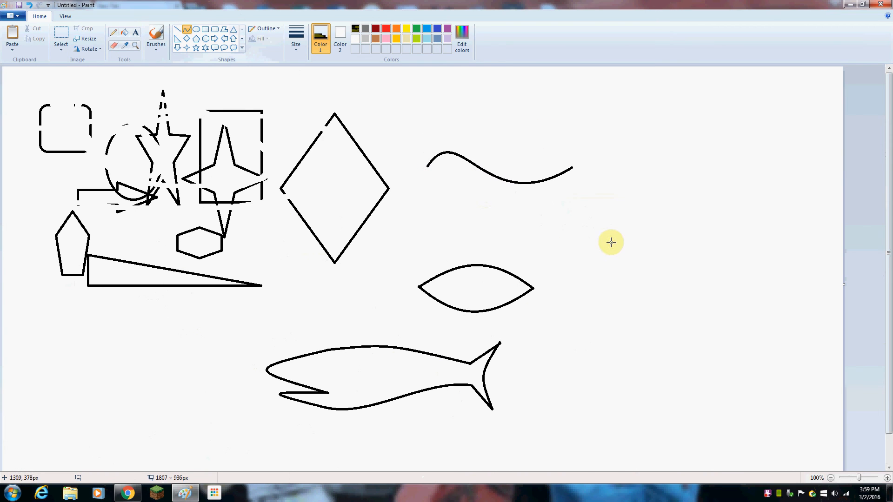